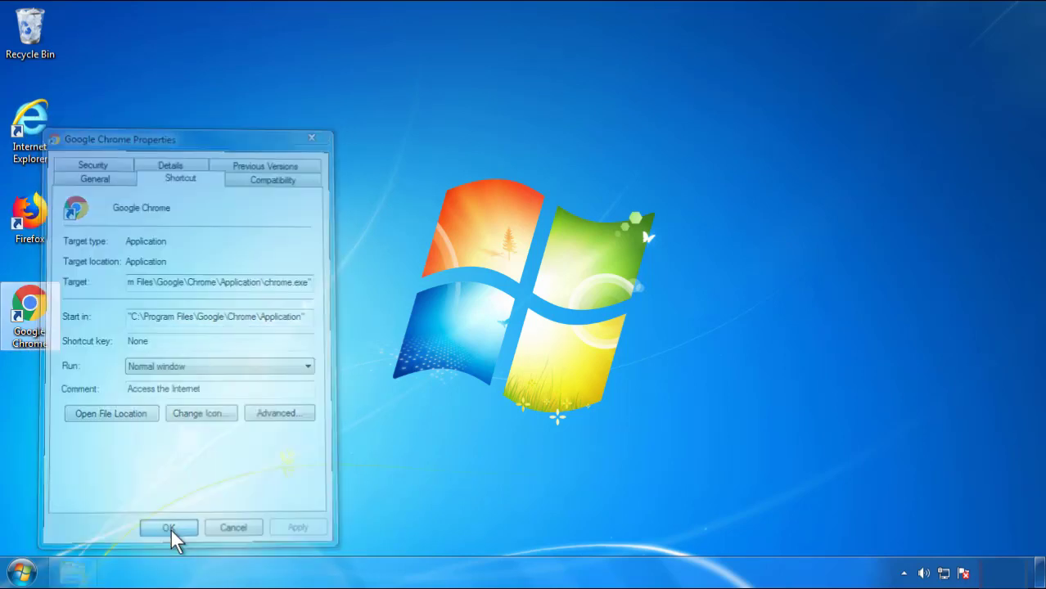
Step: Close the Google Chrome shortcut's Properties dialog, leaving the Start menu open
{"action": "left_click", "coordinate": [22, 572]}
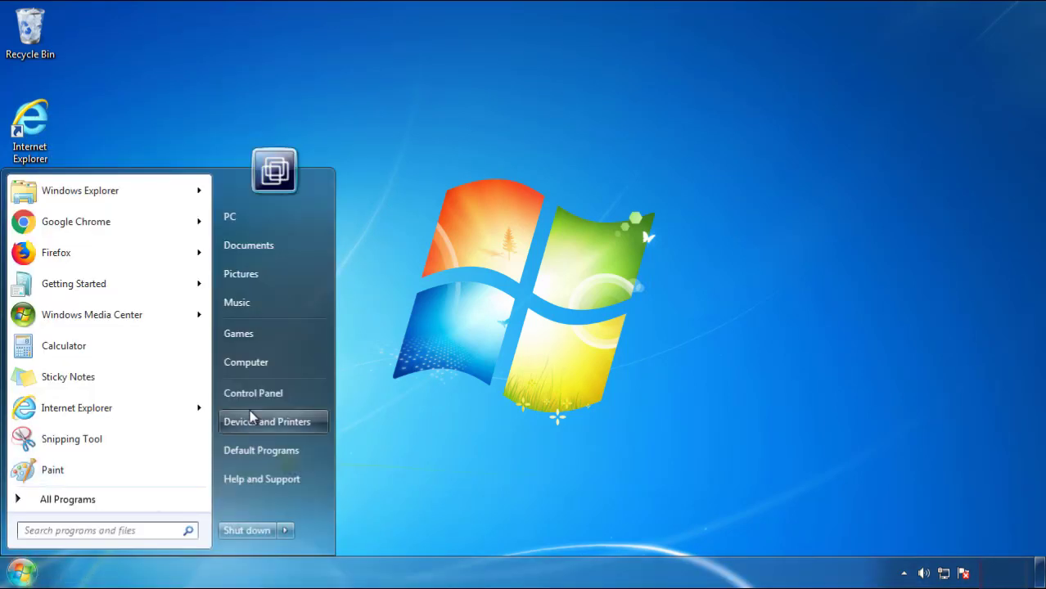
Step: Uninstall SearchMine 2.00 from Control Panel's program list, sorted newest-installed first
{"action": "left_click", "coordinate": [263, 392]}
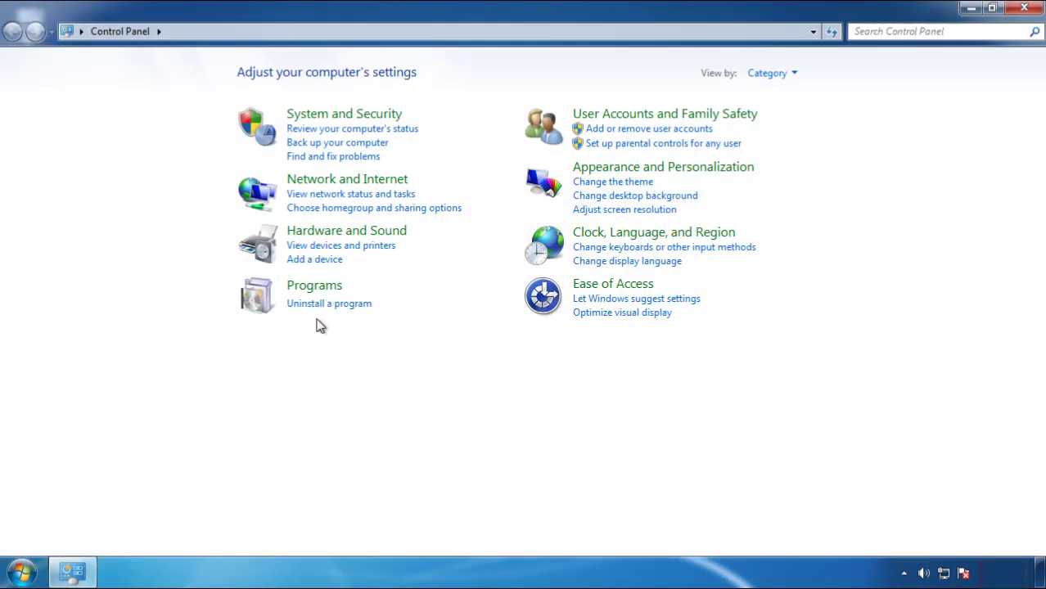
{"action": "left_click", "coordinate": [326, 304]}
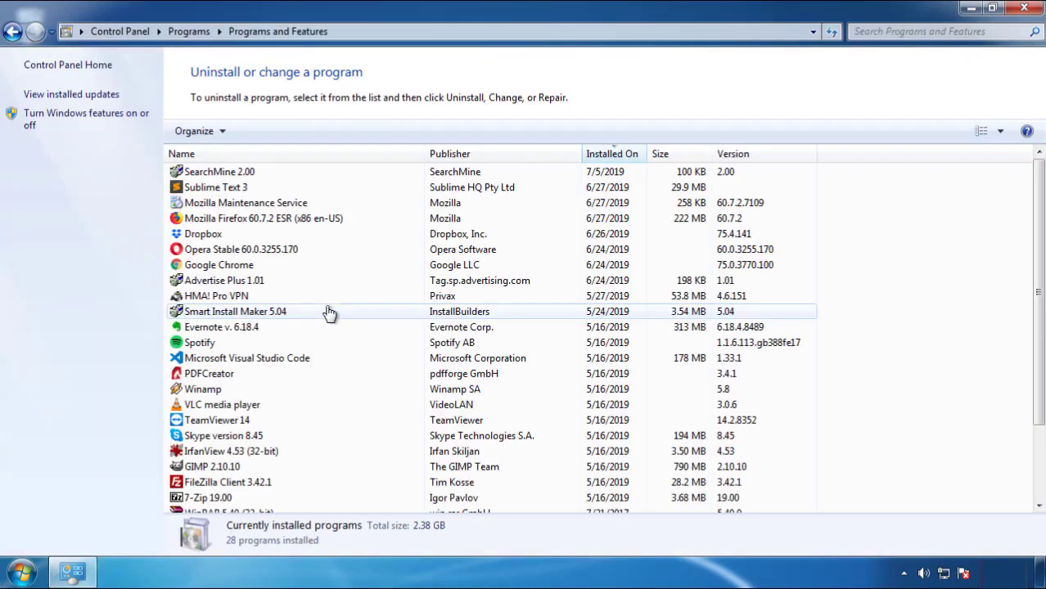
{"action": "left_click", "coordinate": [613, 155]}
{"action": "left_click", "coordinate": [607, 156]}
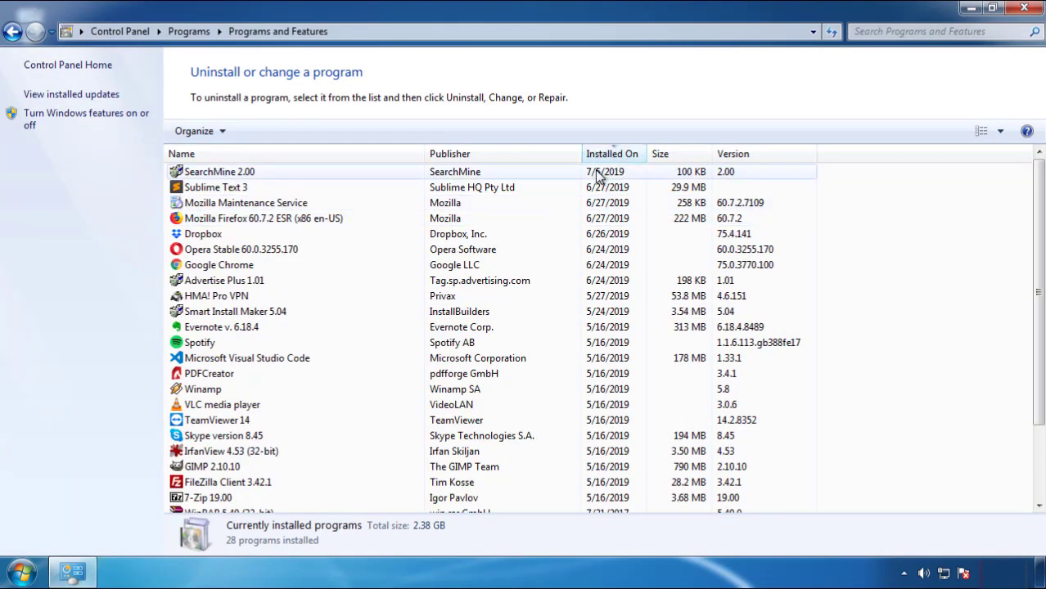
{"action": "left_click", "coordinate": [221, 173]}
{"action": "left_click", "coordinate": [261, 132]}
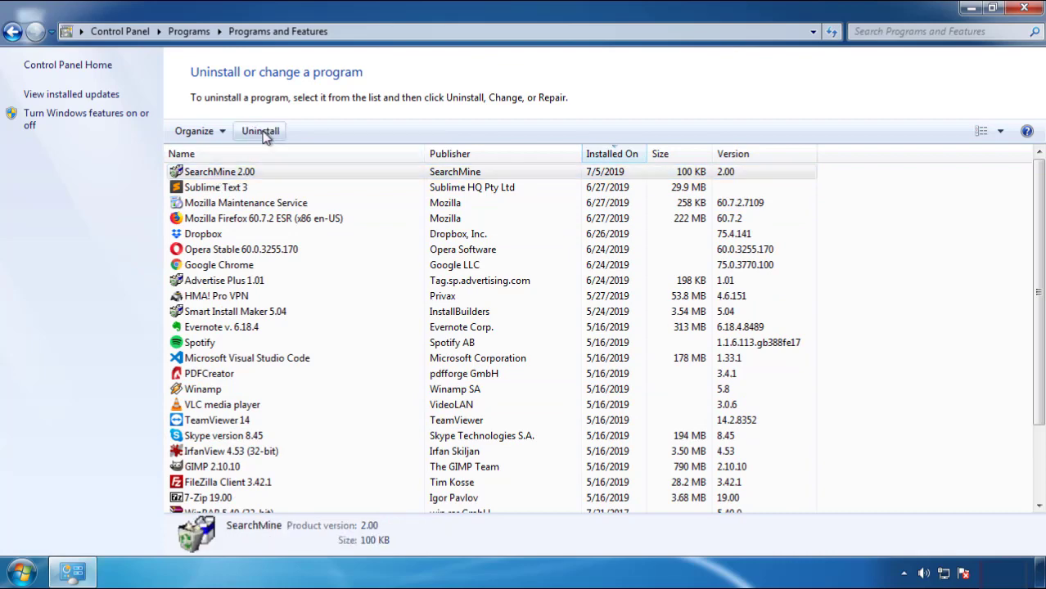
{"action": "left_click", "coordinate": [613, 435]}
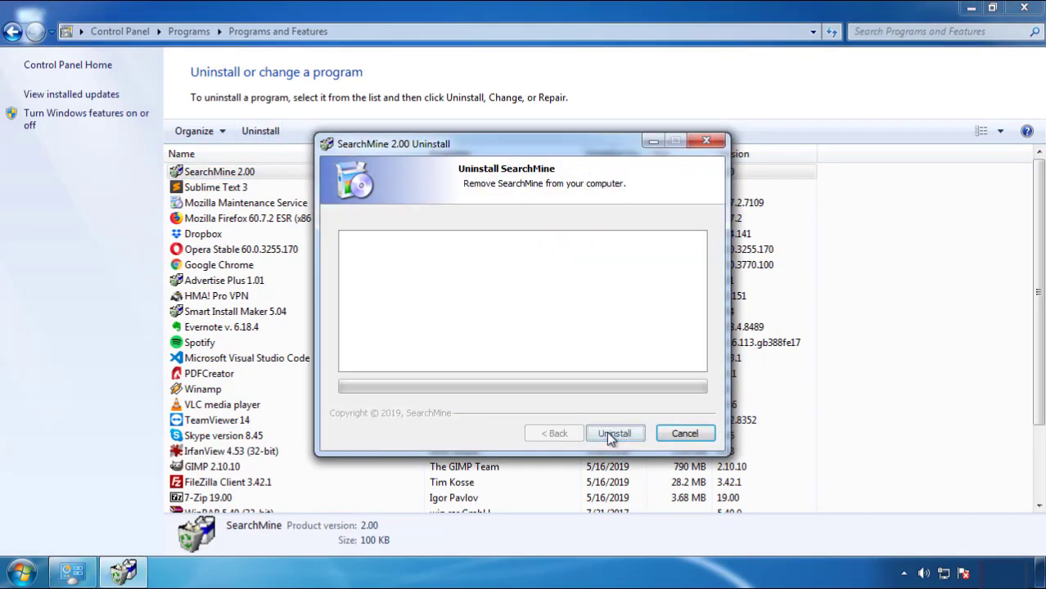
{"action": "left_click", "coordinate": [609, 432]}
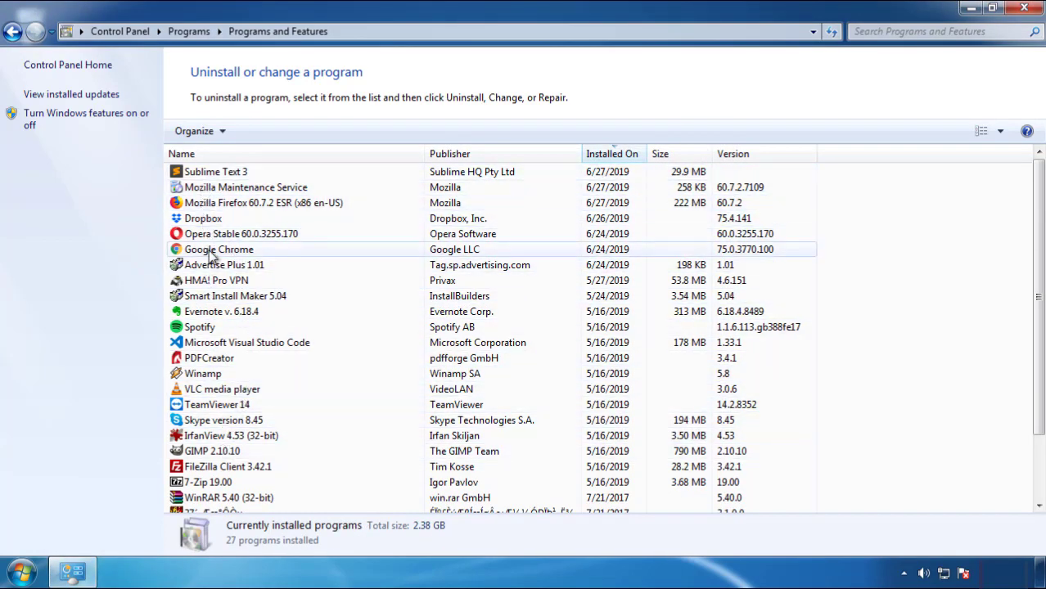
Step: Restart Windows and choose Safe Mode from the Advanced Boot Options menu
{"action": "left_click", "coordinate": [1025, 10]}
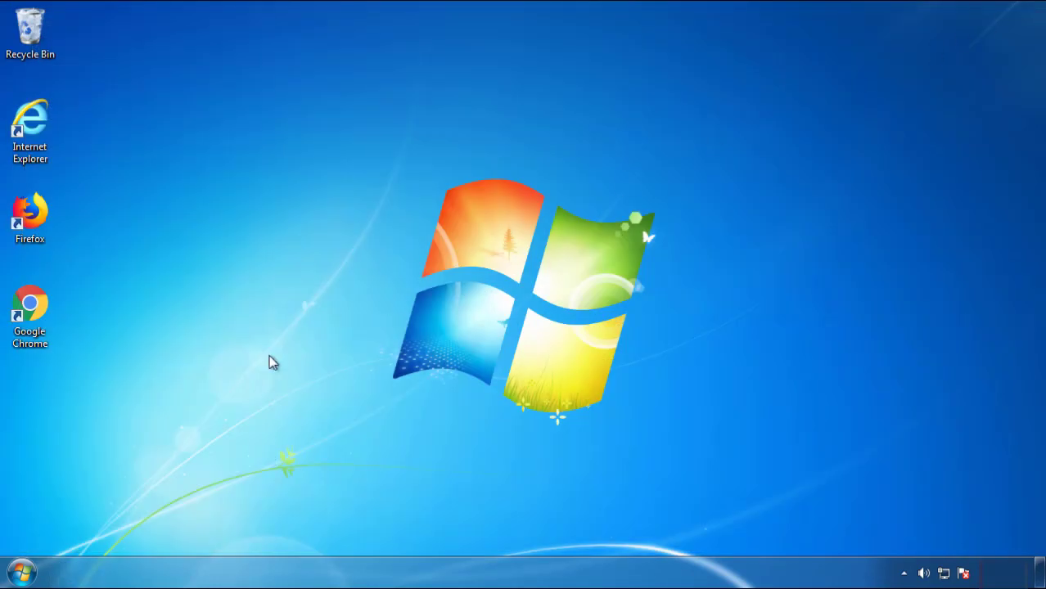
{"action": "left_click", "coordinate": [20, 574]}
{"action": "left_click", "coordinate": [285, 530]}
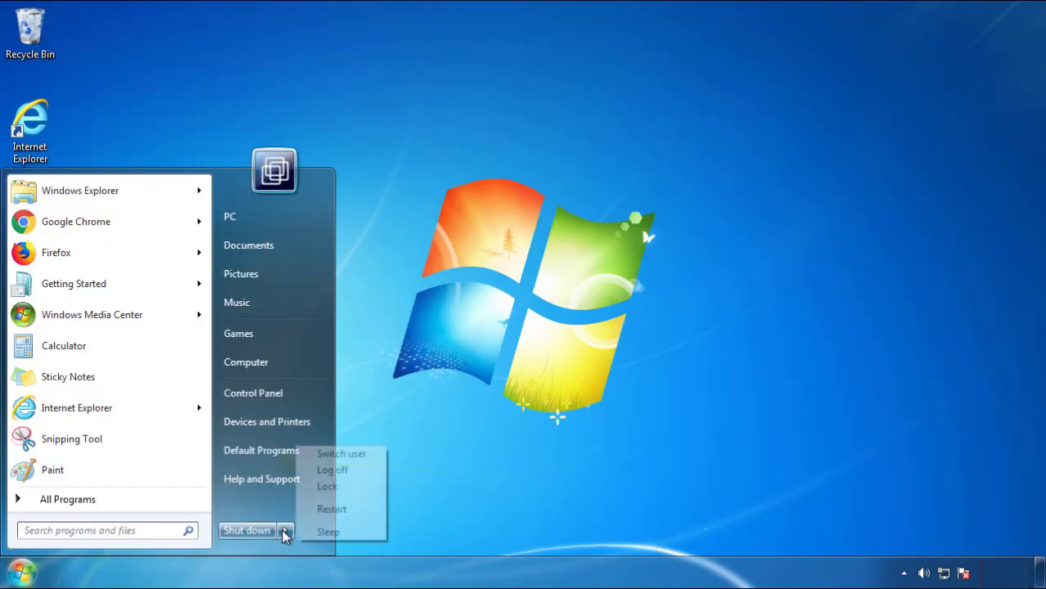
{"action": "left_click", "coordinate": [544, 446]}
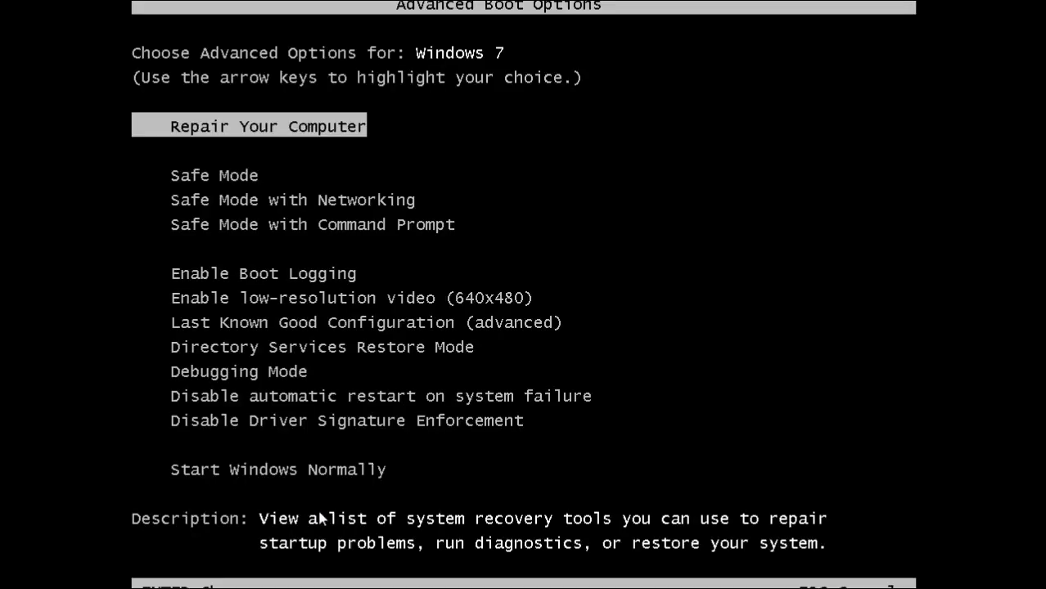
{"action": "key", "text": "Down"}
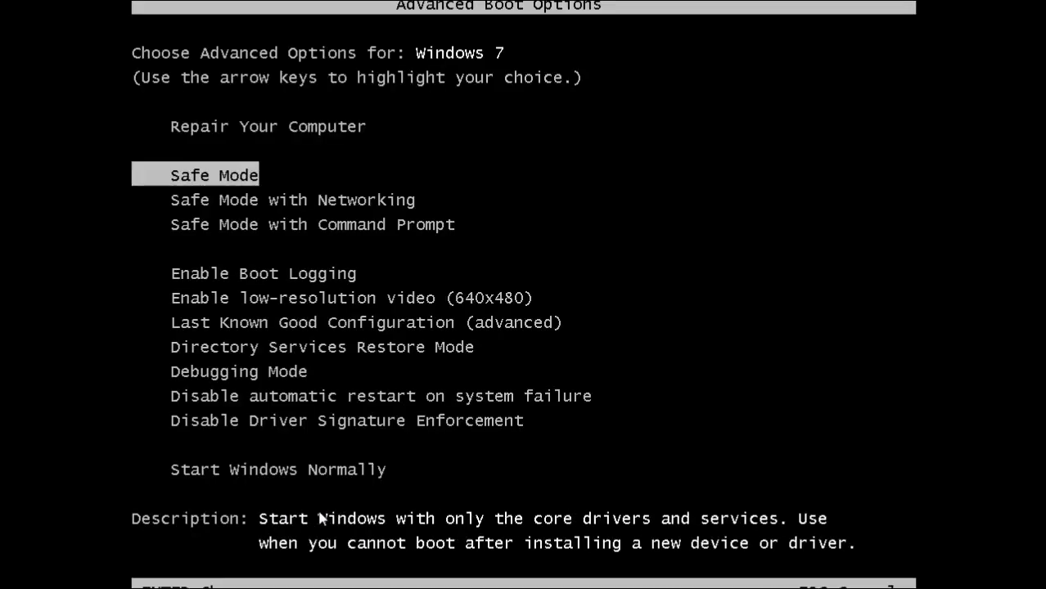
{"action": "key", "text": "Return"}
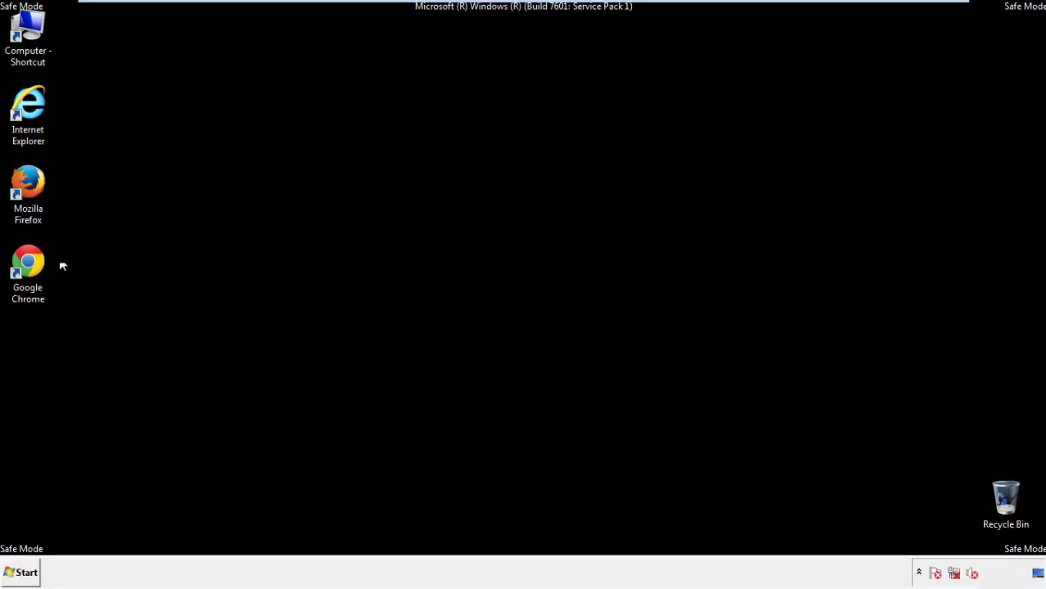
Step: Launch Firefox, decline the default-browser prompt, and show the Menu Bar
{"action": "double_click", "coordinate": [38, 191]}
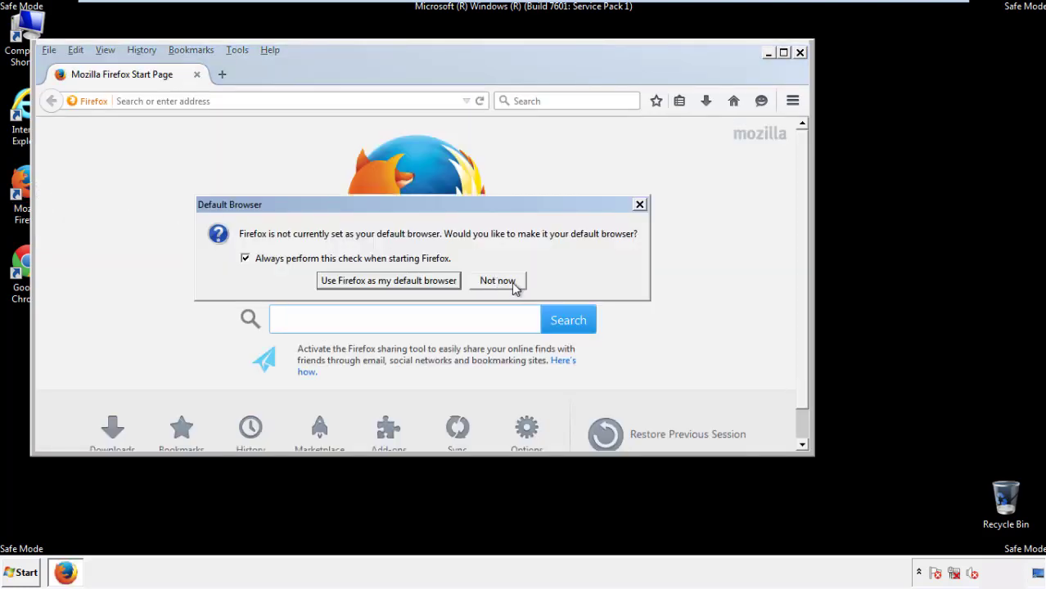
{"action": "left_click", "coordinate": [499, 280]}
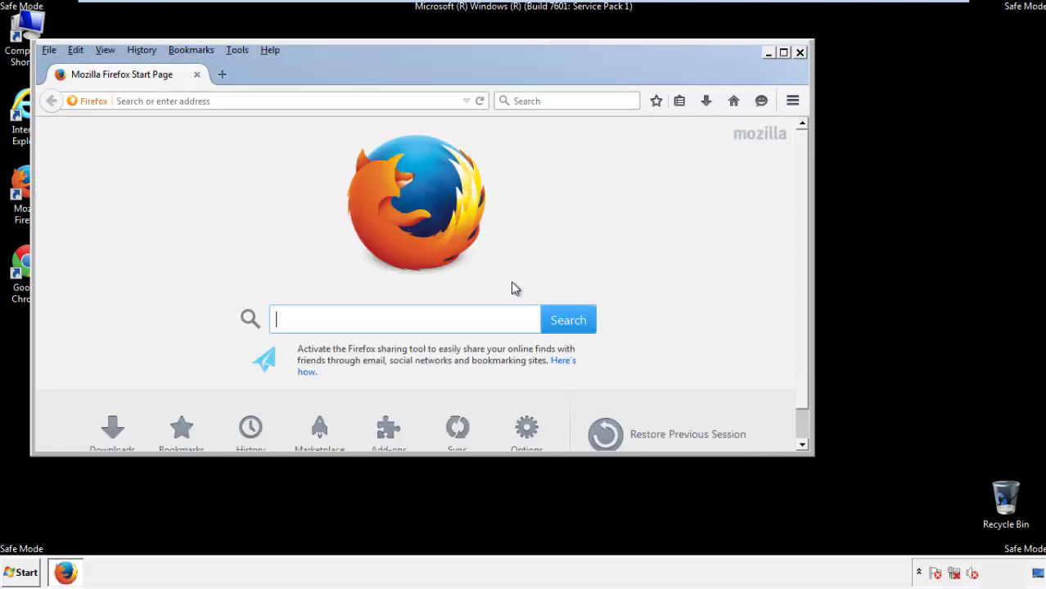
{"action": "right_click", "coordinate": [322, 72]}
{"action": "left_click", "coordinate": [352, 123]}
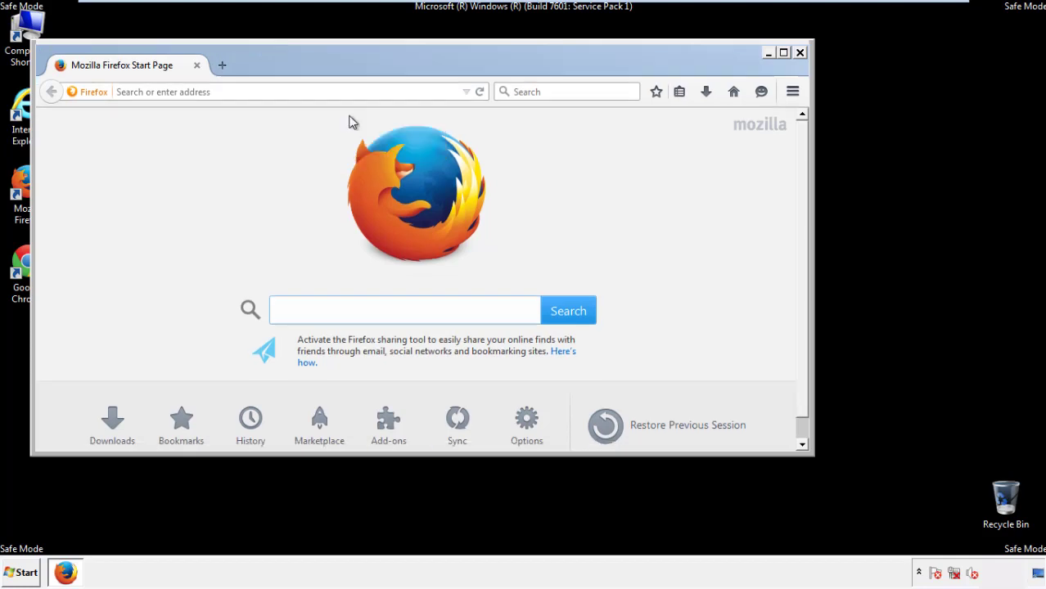
{"action": "right_click", "coordinate": [327, 65]}
{"action": "left_click", "coordinate": [342, 126]}
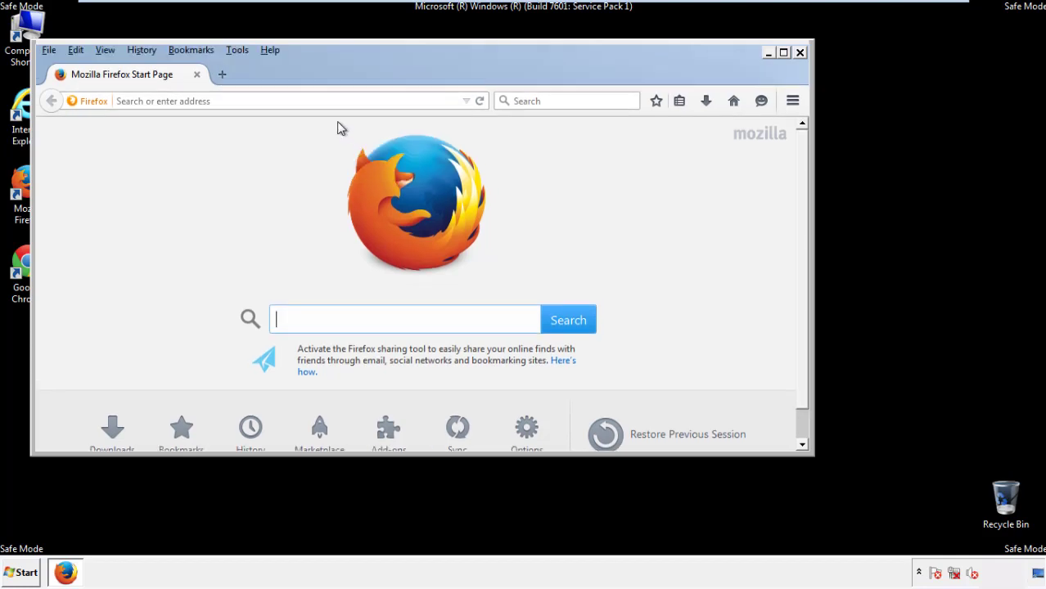
Step: Clear all recent history for Everything, keeping Offline Website Data and Site Preferences included
{"action": "left_click", "coordinate": [144, 52]}
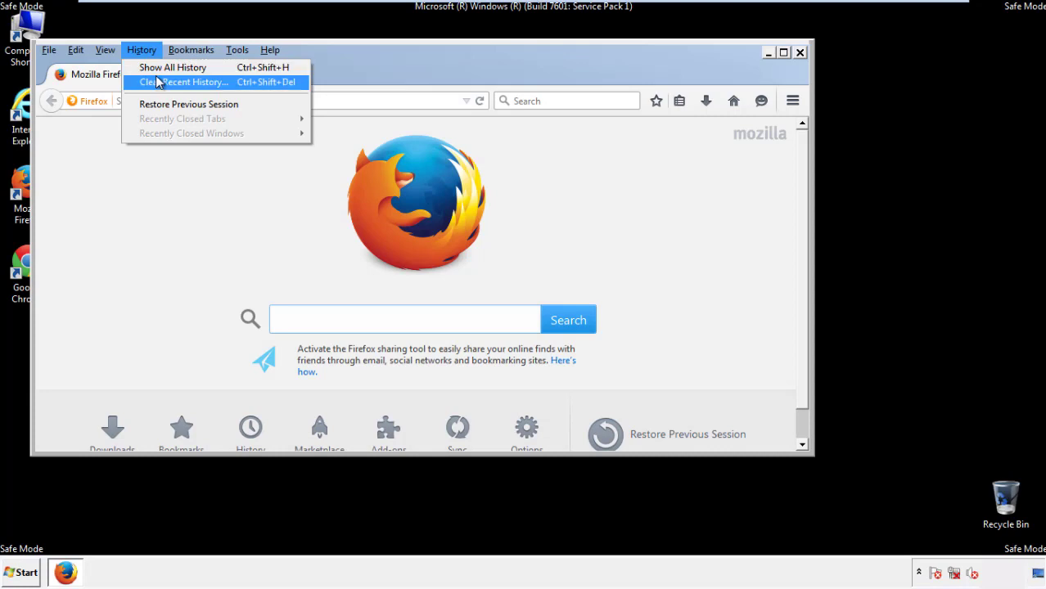
{"action": "left_click", "coordinate": [160, 82]}
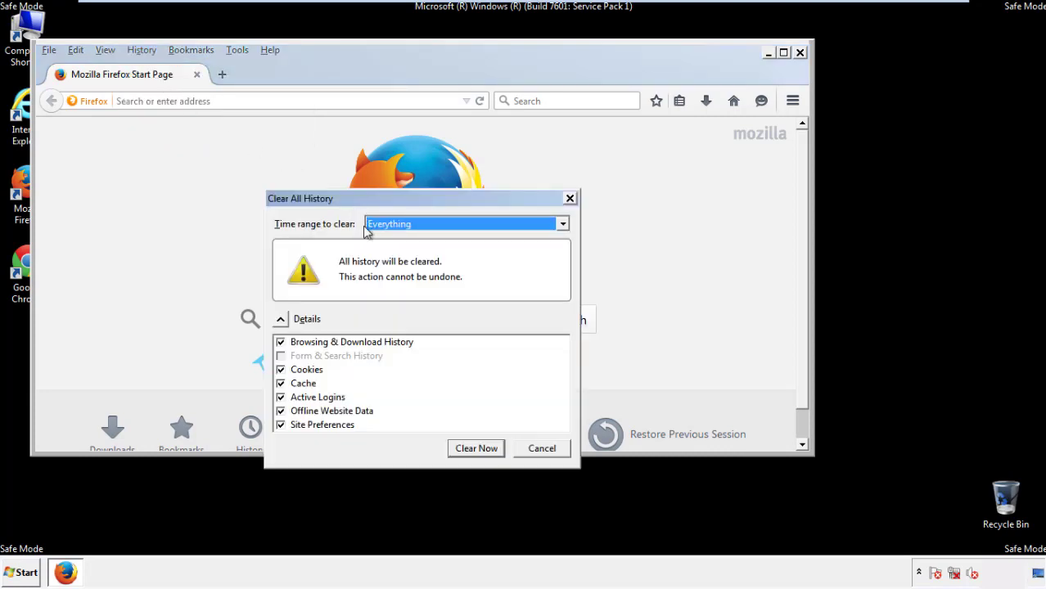
{"action": "left_click", "coordinate": [389, 224]}
{"action": "left_click", "coordinate": [393, 308]}
{"action": "left_click", "coordinate": [281, 411]}
{"action": "left_click", "coordinate": [281, 411]}
{"action": "left_click", "coordinate": [281, 426]}
{"action": "left_click", "coordinate": [281, 426]}
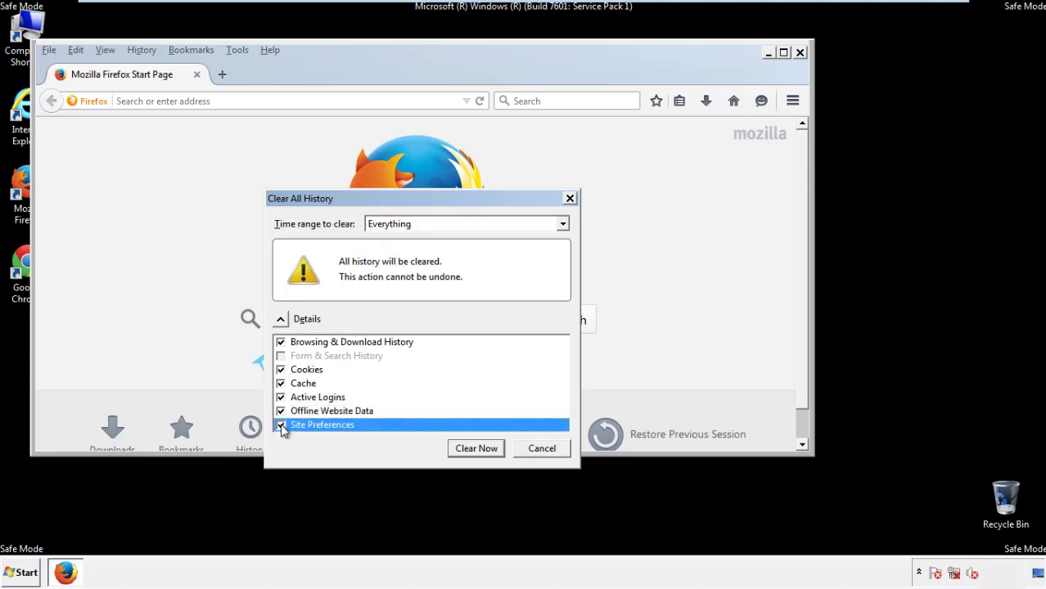
{"action": "left_click", "coordinate": [475, 450]}
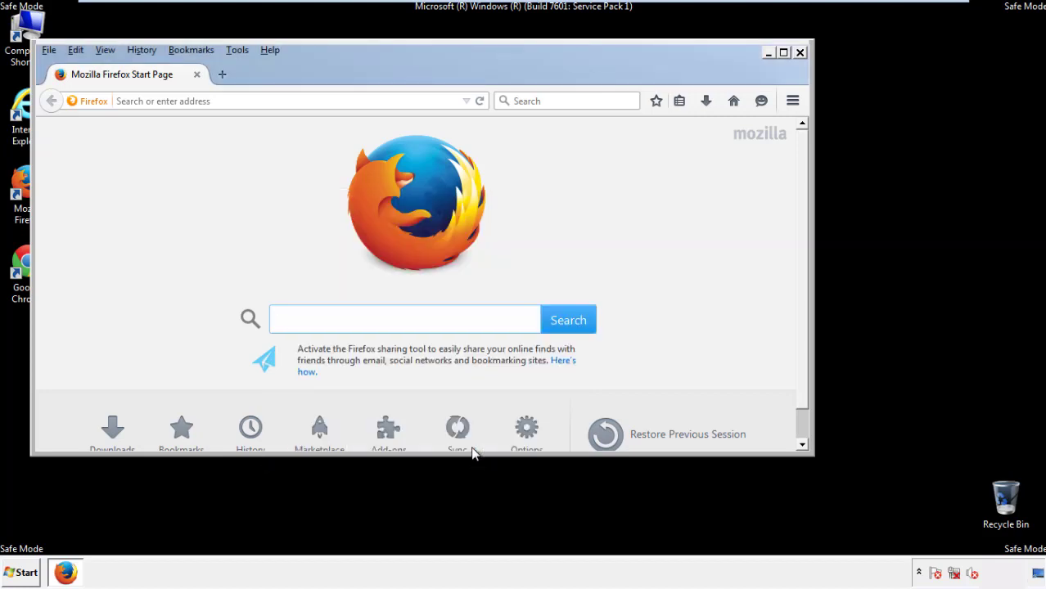
Step: Refresh Firefox to its defaults from Troubleshooting Information, declining the default-browser prompt
{"action": "left_click", "coordinate": [270, 50]}
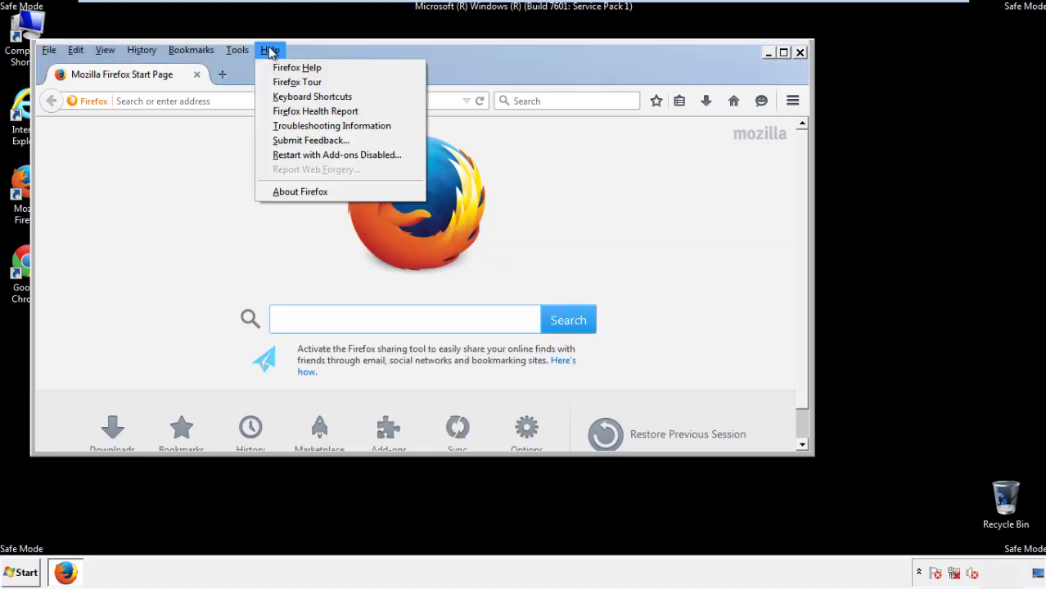
{"action": "left_click", "coordinate": [302, 125]}
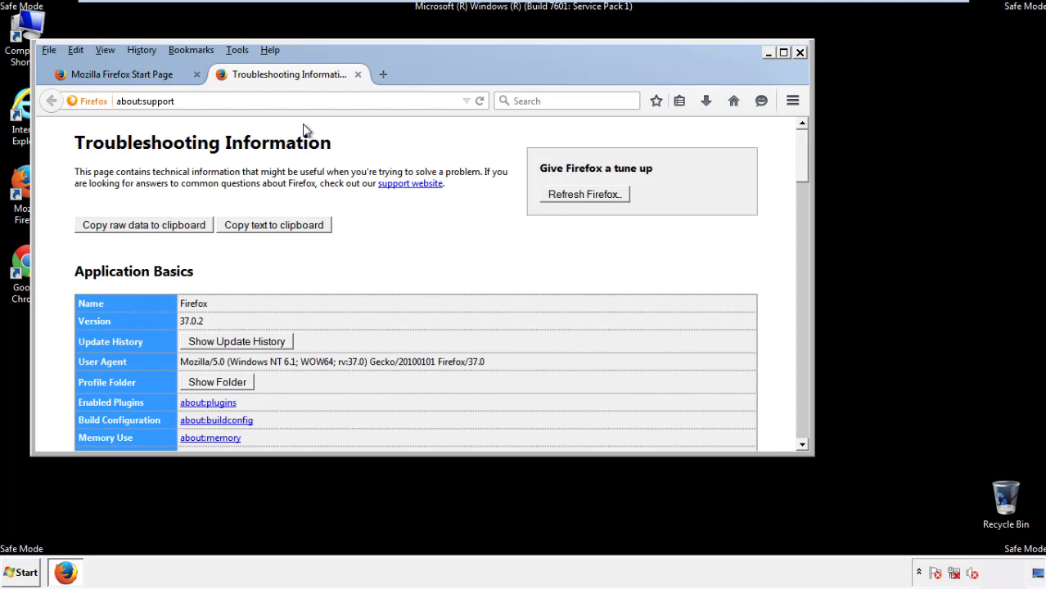
{"action": "left_click", "coordinate": [606, 197]}
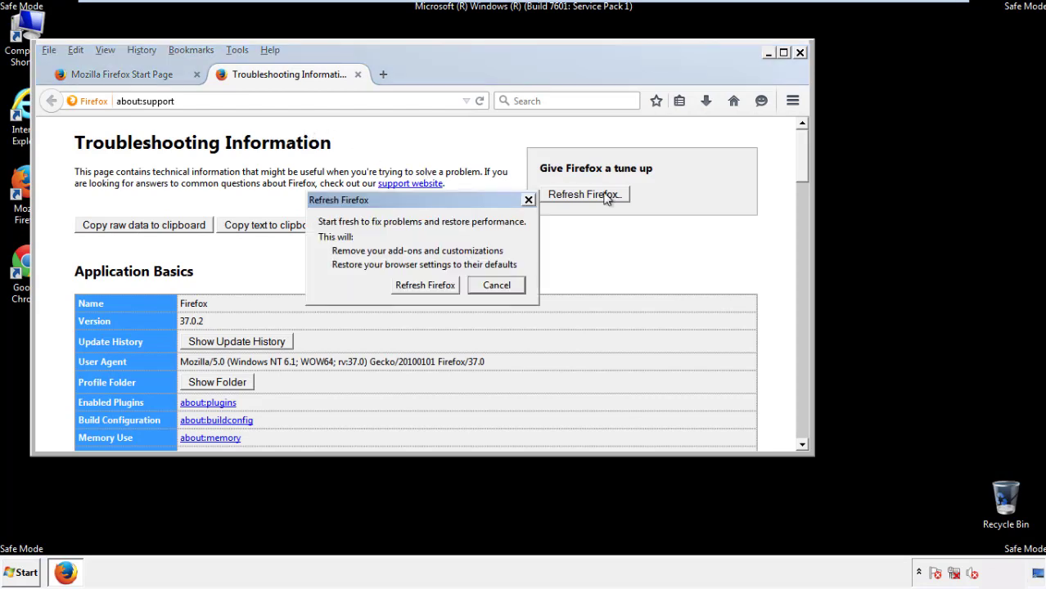
{"action": "left_click", "coordinate": [425, 285]}
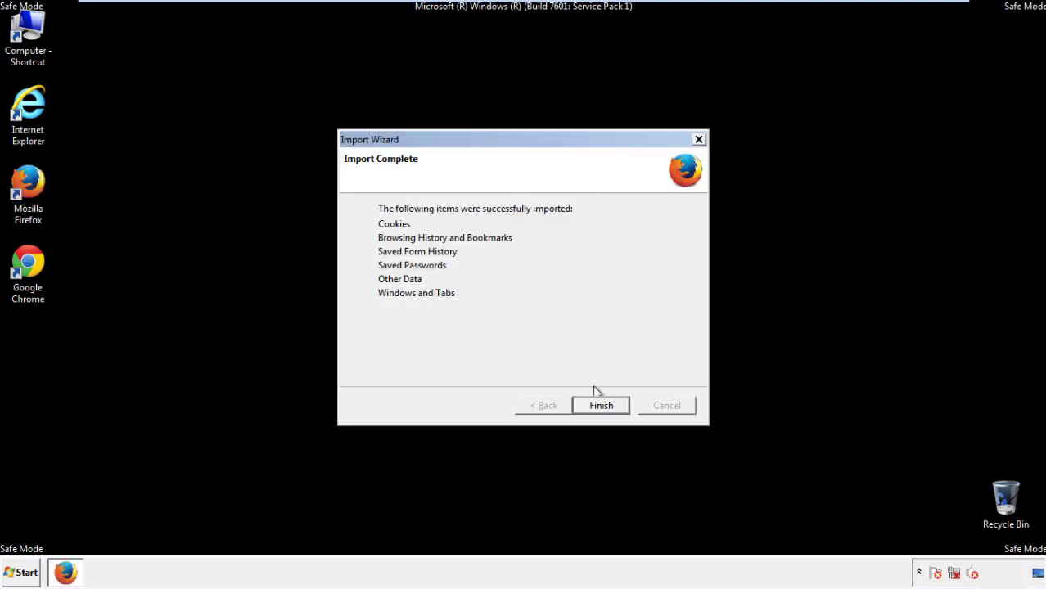
{"action": "left_click", "coordinate": [602, 407]}
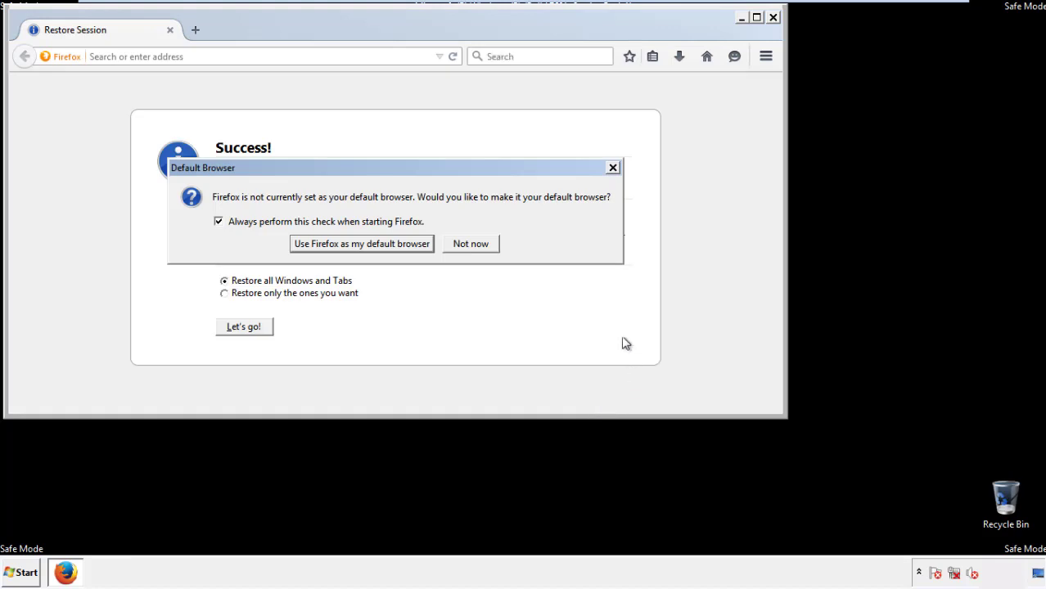
{"action": "left_click", "coordinate": [472, 243]}
Step: Close Firefox and launch Google Chrome from the desktop shortcut
{"action": "left_click", "coordinate": [773, 17]}
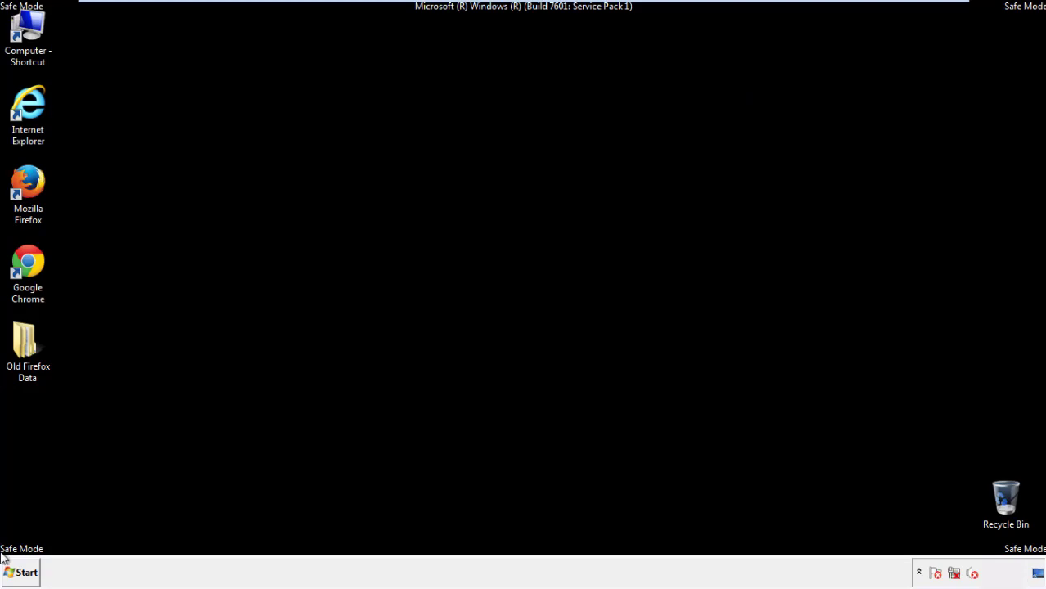
{"action": "left_click", "coordinate": [25, 260]}
{"action": "double_click", "coordinate": [26, 261]}
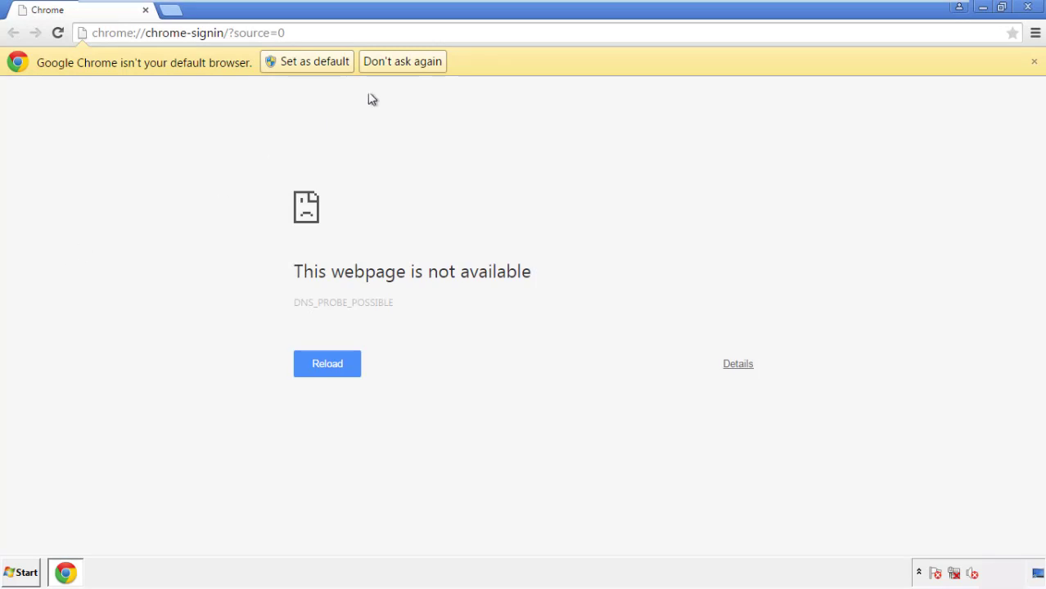
Step: Stop Chrome's default-browser prompt and go to the History page via Settings
{"action": "left_click", "coordinate": [422, 67]}
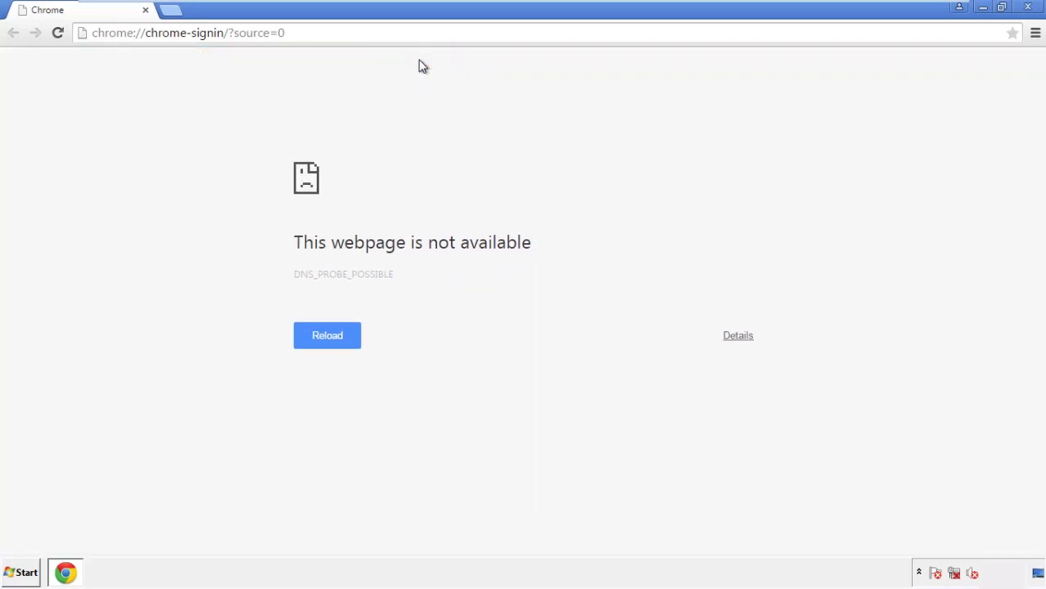
{"action": "left_click", "coordinate": [1035, 34]}
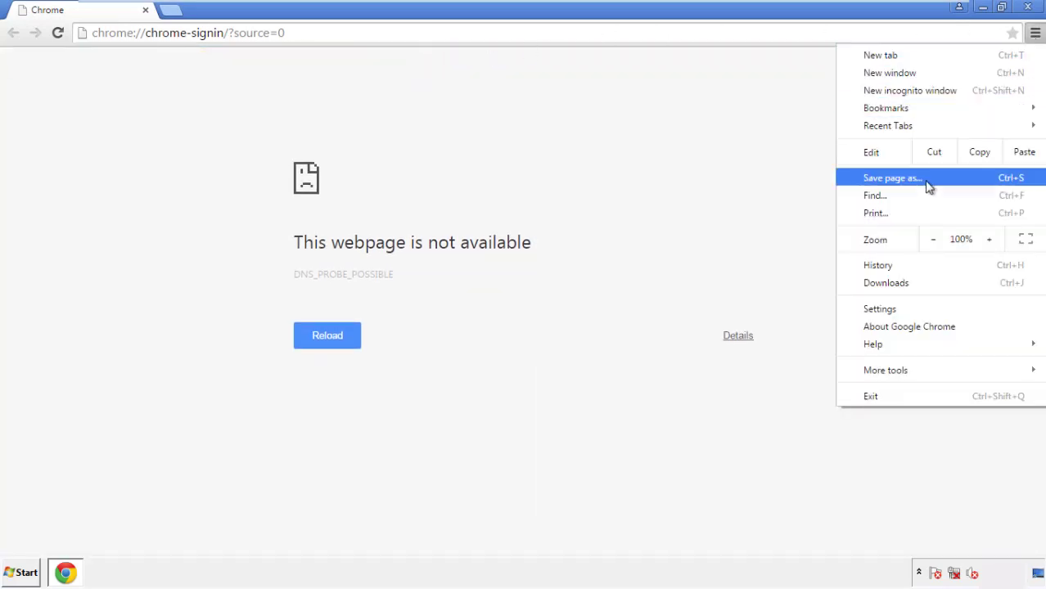
{"action": "left_click", "coordinate": [884, 310]}
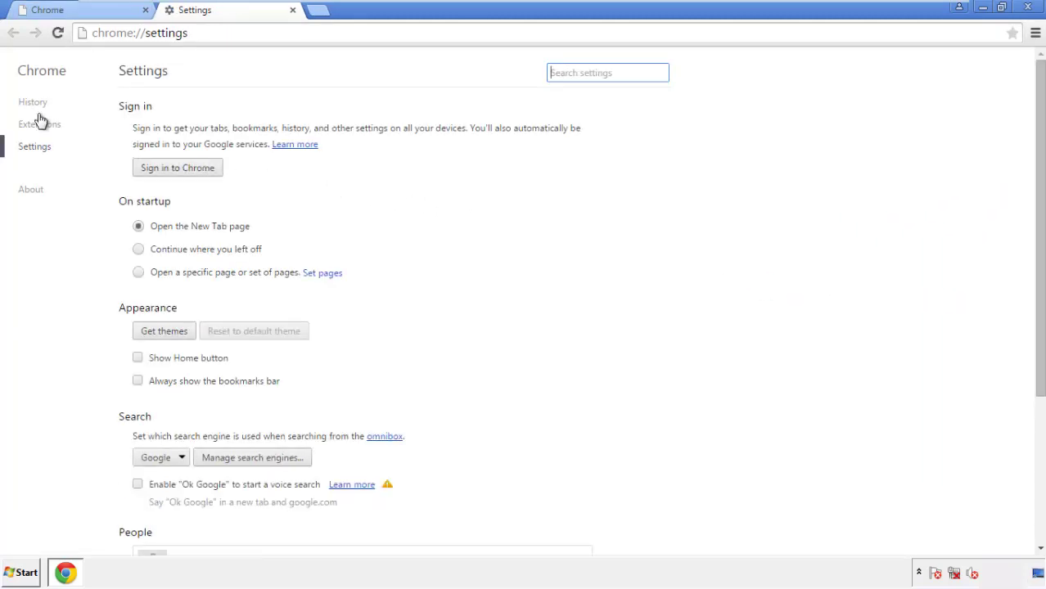
{"action": "left_click", "coordinate": [37, 104]}
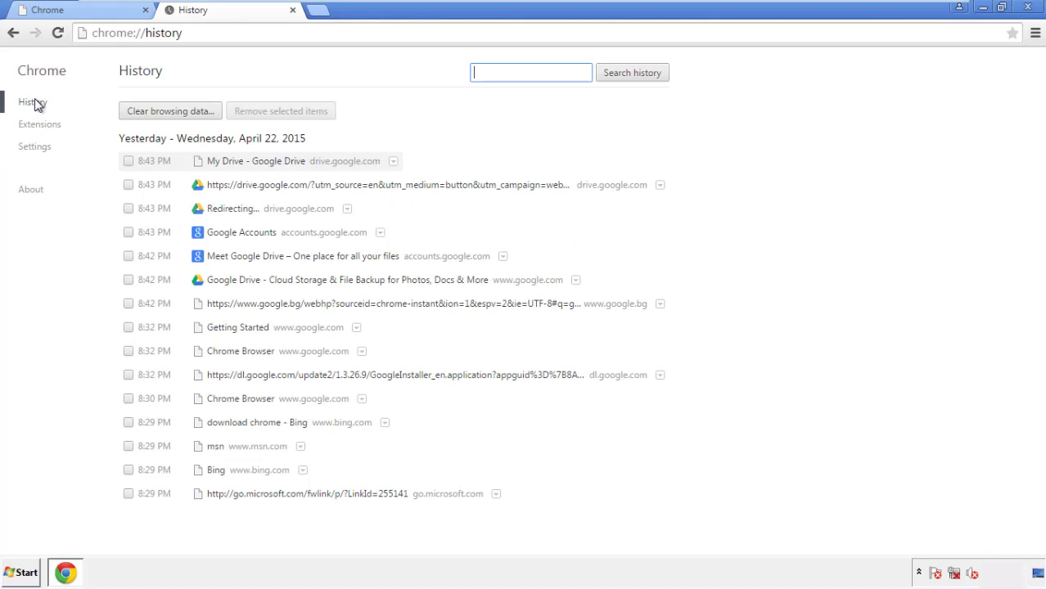
Step: Clear Chrome browsing data from the beginning of time, including autofill form data
{"action": "left_click", "coordinate": [158, 114]}
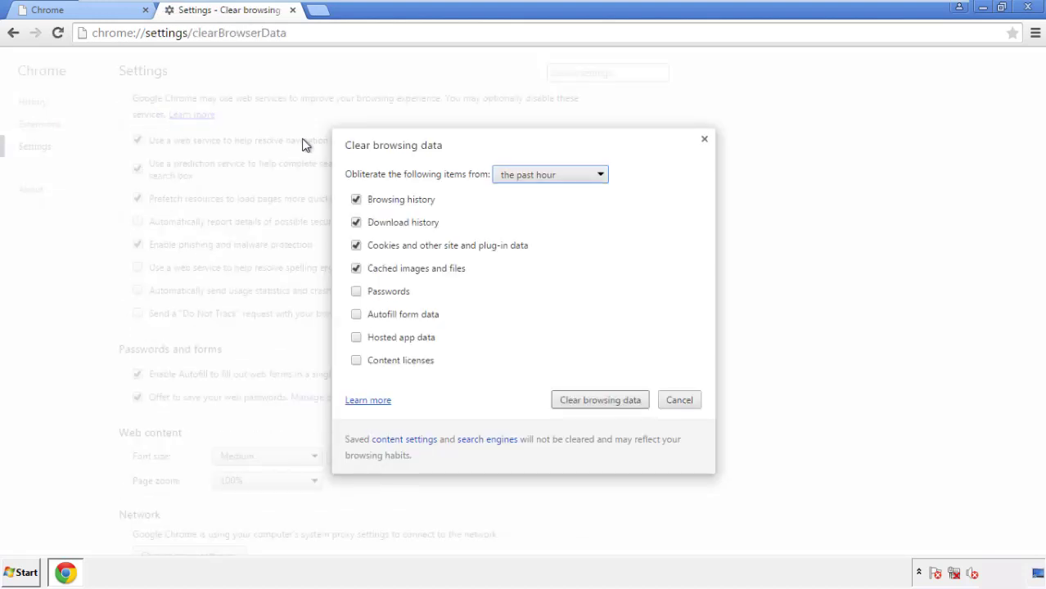
{"action": "left_click", "coordinate": [526, 175]}
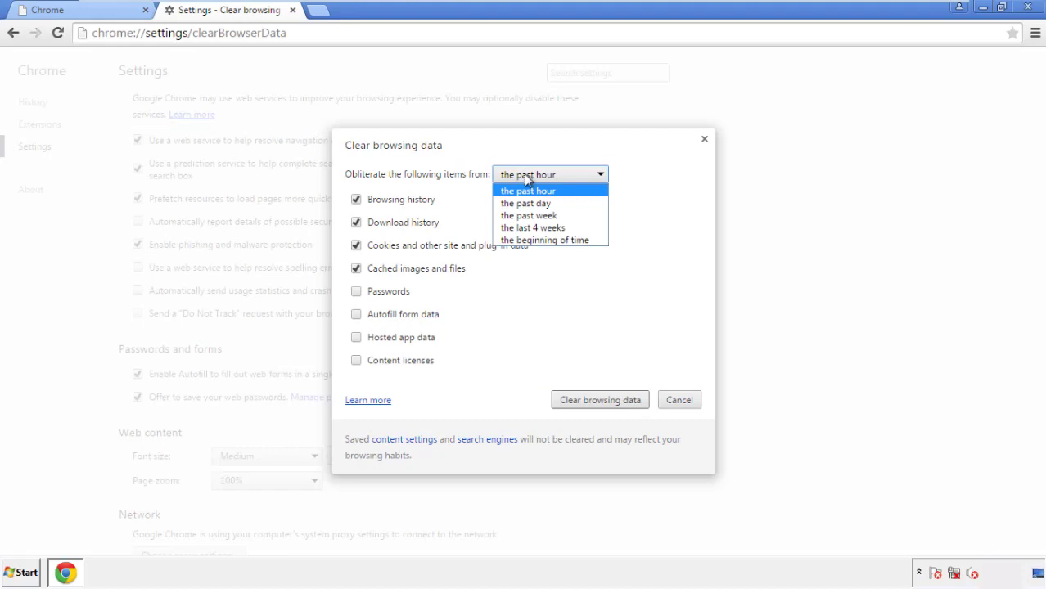
{"action": "left_click", "coordinate": [524, 241]}
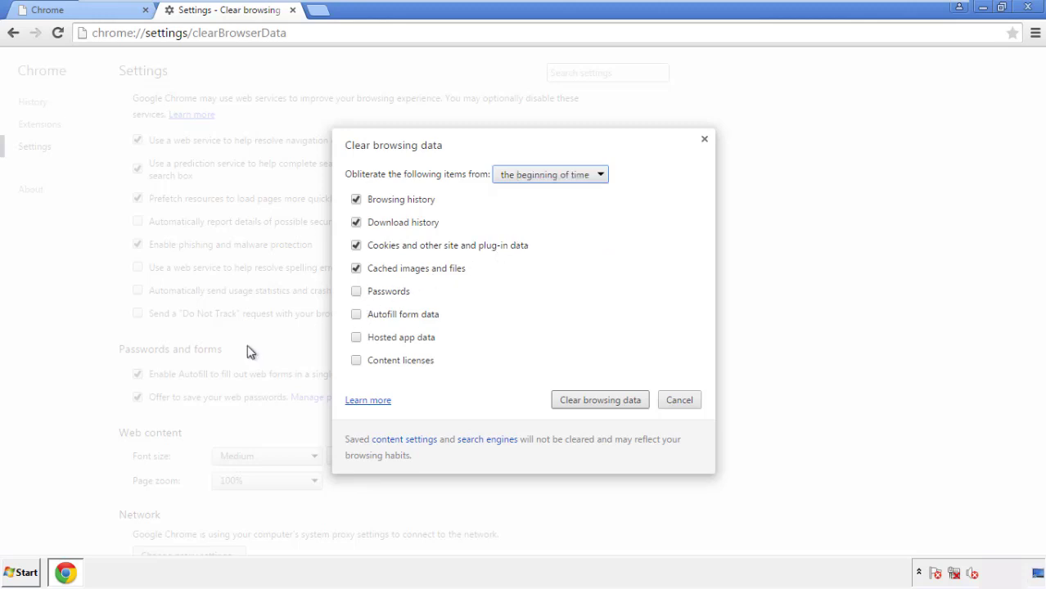
{"action": "left_click", "coordinate": [358, 316]}
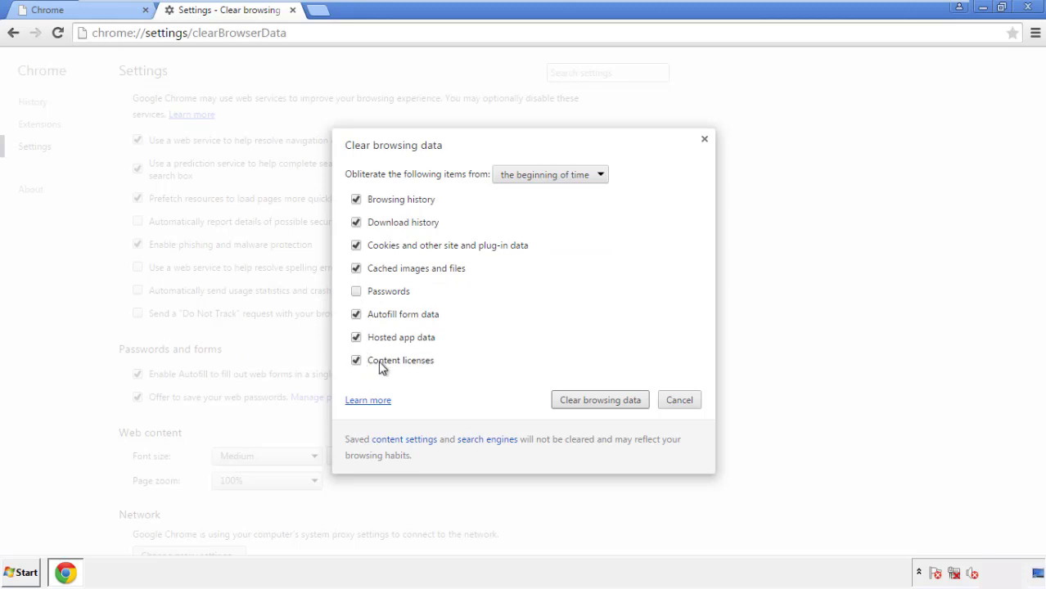
{"action": "left_click", "coordinate": [586, 403]}
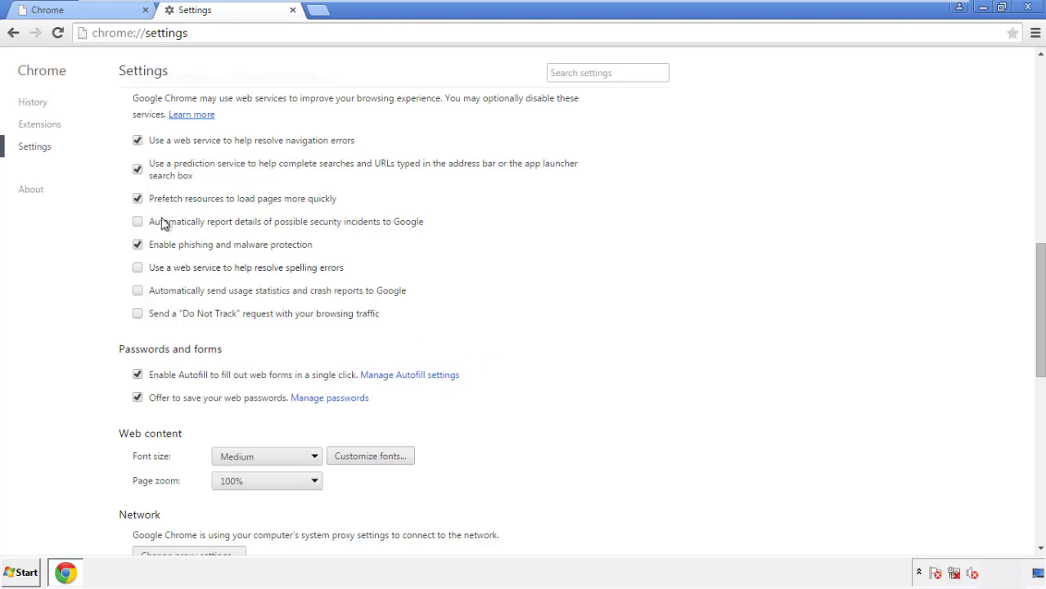
Step: Reset Chrome's settings to their original defaults and close the browser
{"action": "left_click_drag", "start_coordinate": [1039, 261], "coordinate": [1036, 439]}
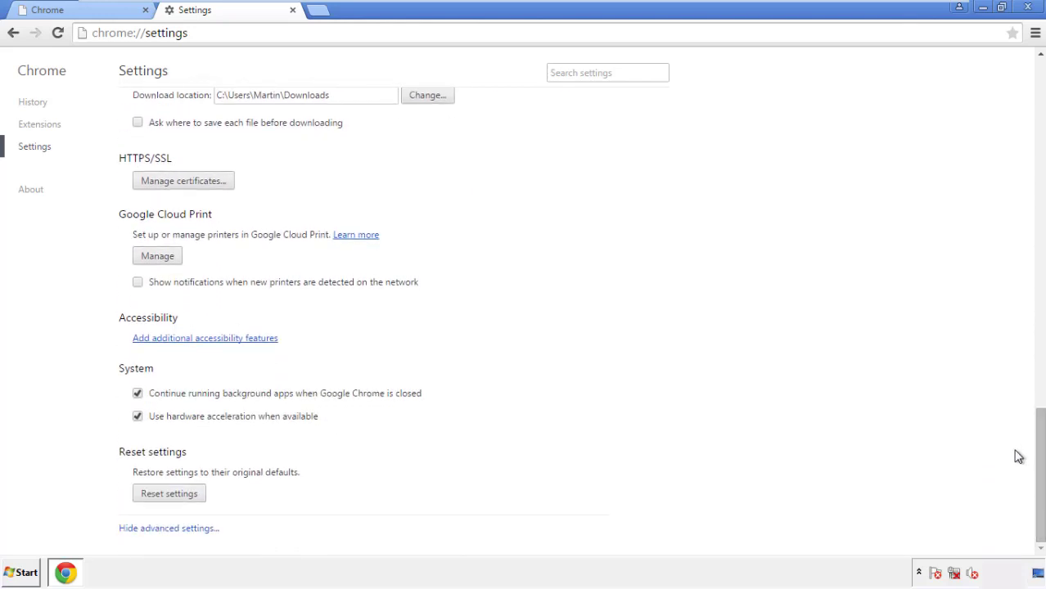
{"action": "left_click", "coordinate": [198, 500]}
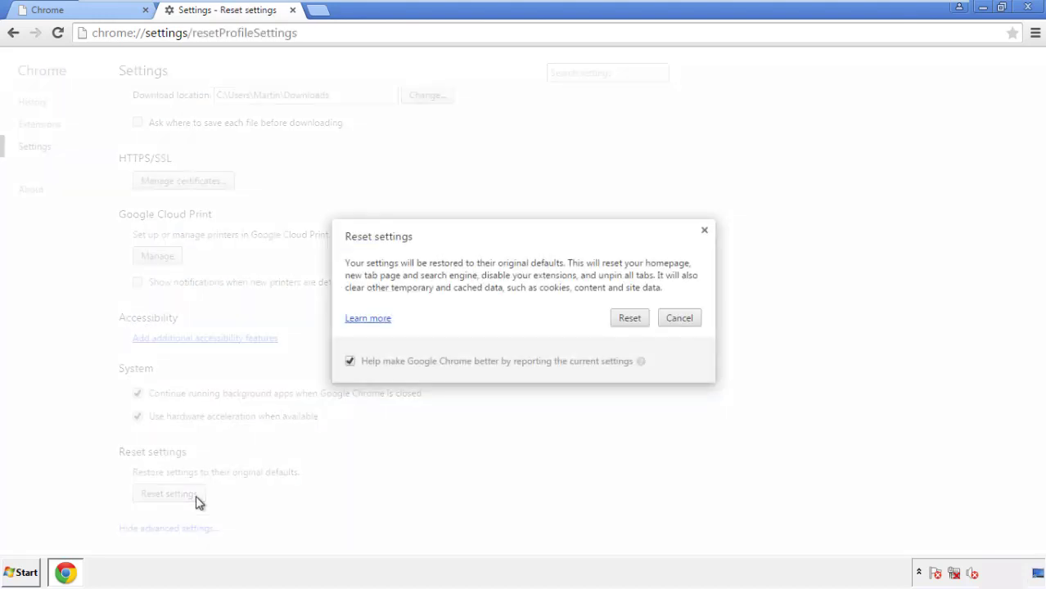
{"action": "left_click", "coordinate": [631, 318]}
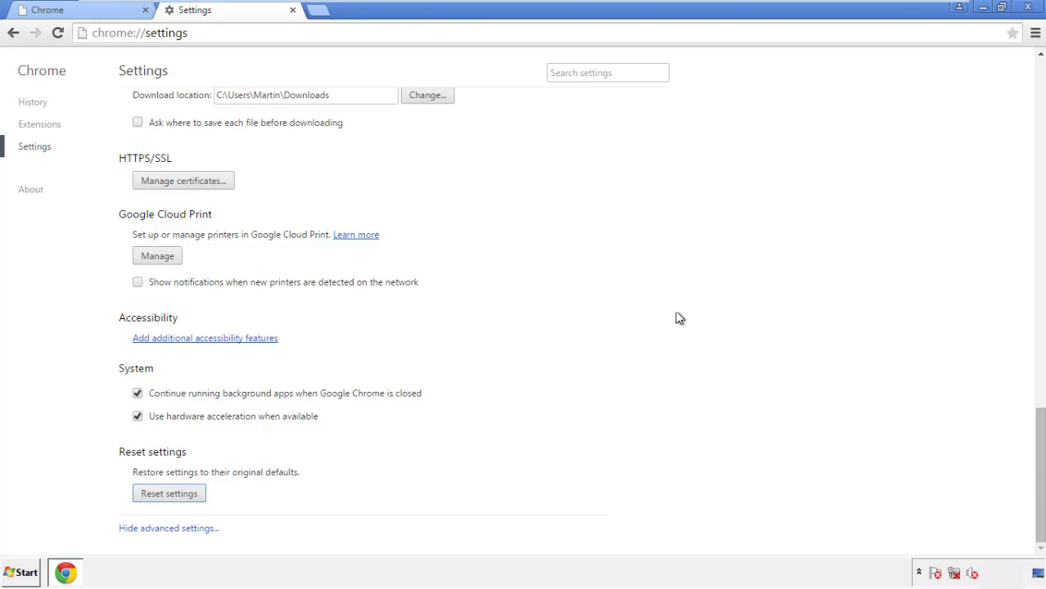
{"action": "left_click", "coordinate": [1027, 6]}
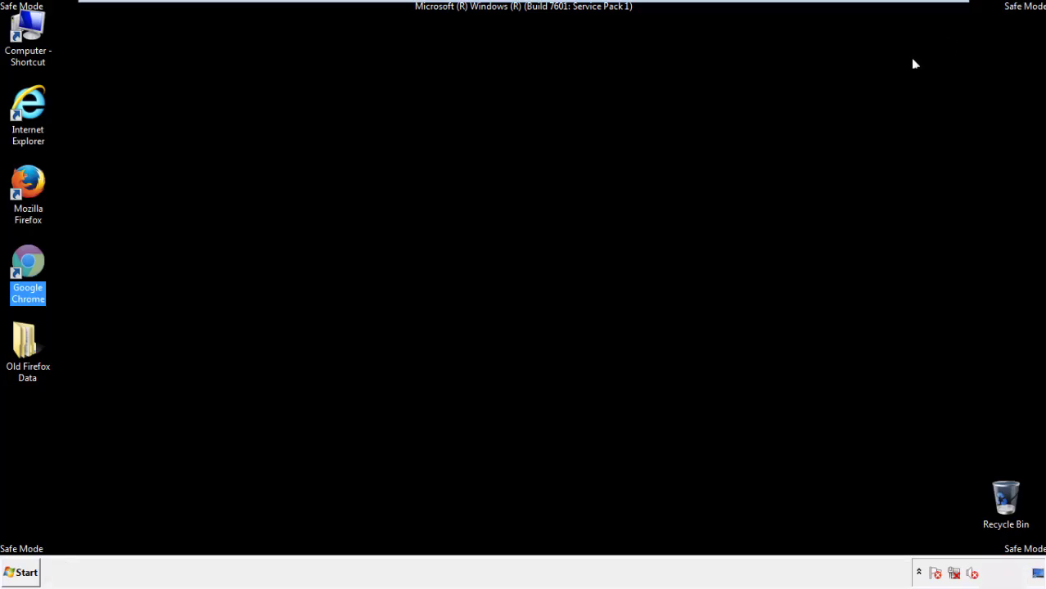
Step: Deselect the Chrome shortcut and launch Firefox from the desktop
{"action": "left_click", "coordinate": [564, 260]}
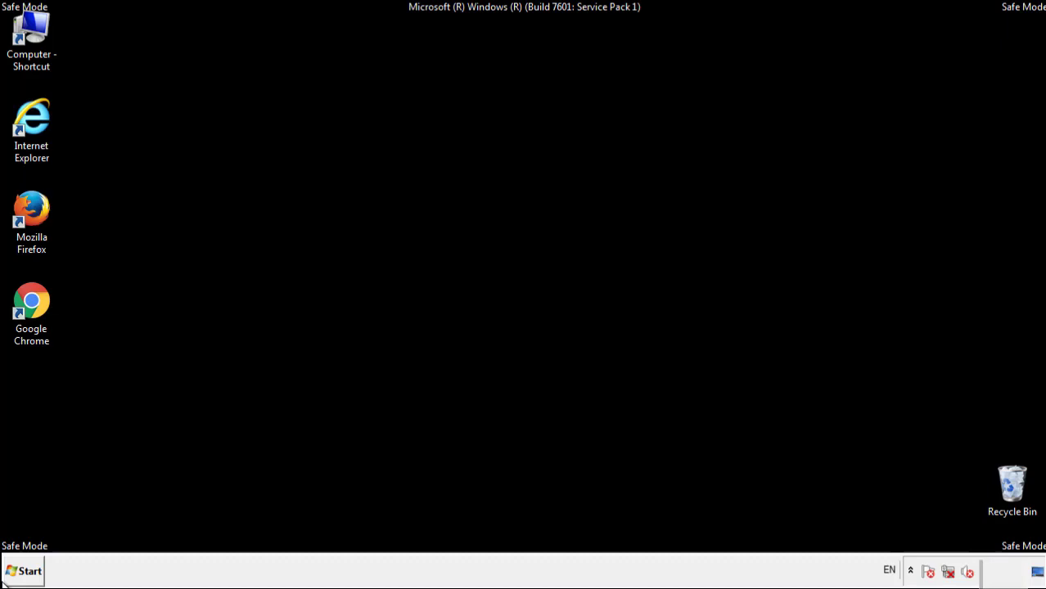
{"action": "double_click", "coordinate": [42, 211]}
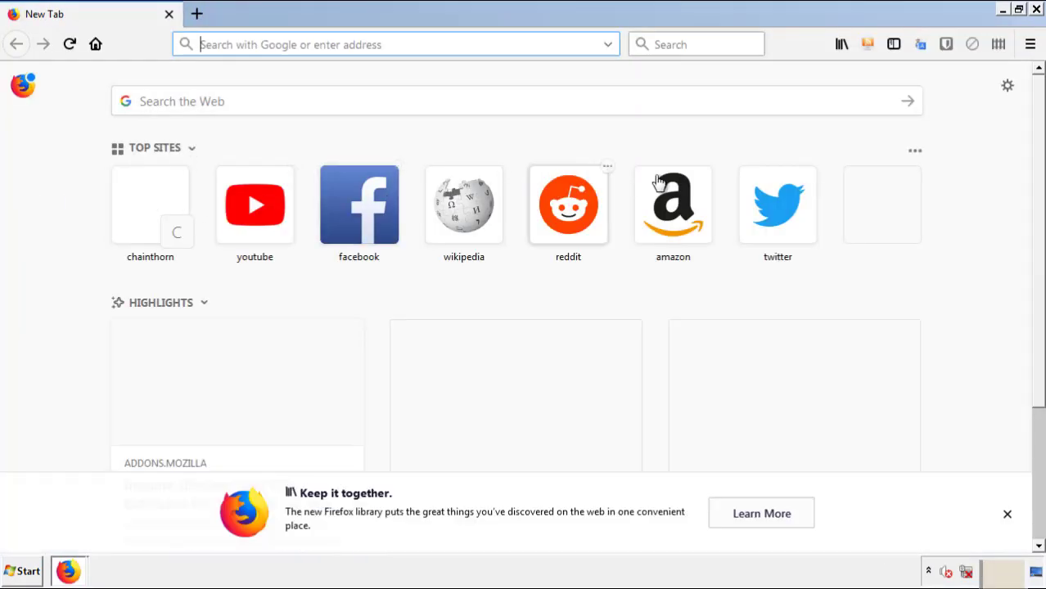
Step: Remove the Search Mine extension in Firefox's Add-ons Manager, then close Firefox
{"action": "left_click", "coordinate": [1030, 45]}
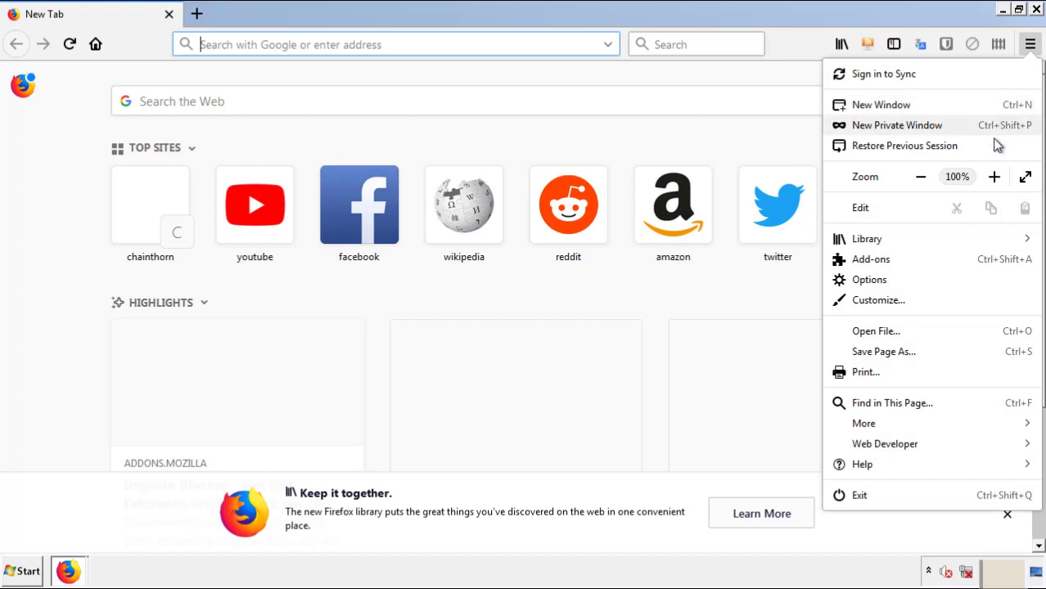
{"action": "left_click", "coordinate": [871, 259]}
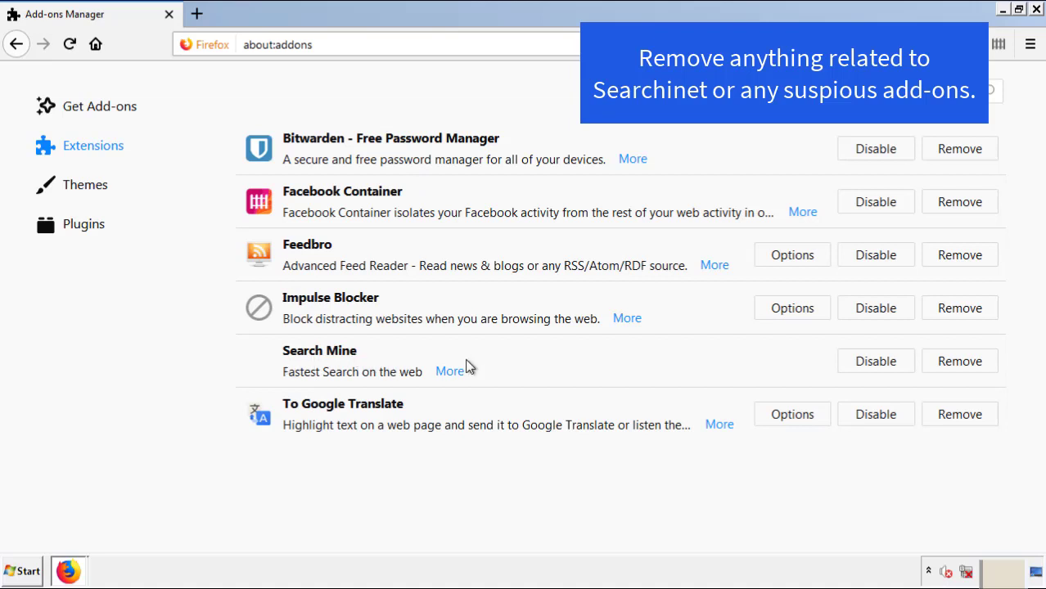
{"action": "left_click", "coordinate": [958, 365]}
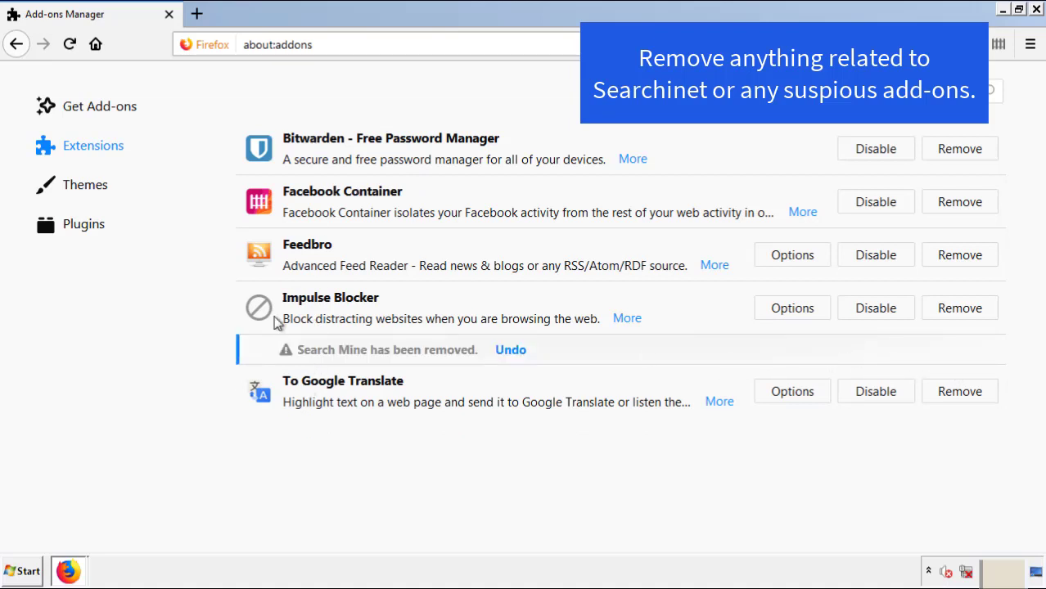
{"action": "left_click", "coordinate": [1036, 11]}
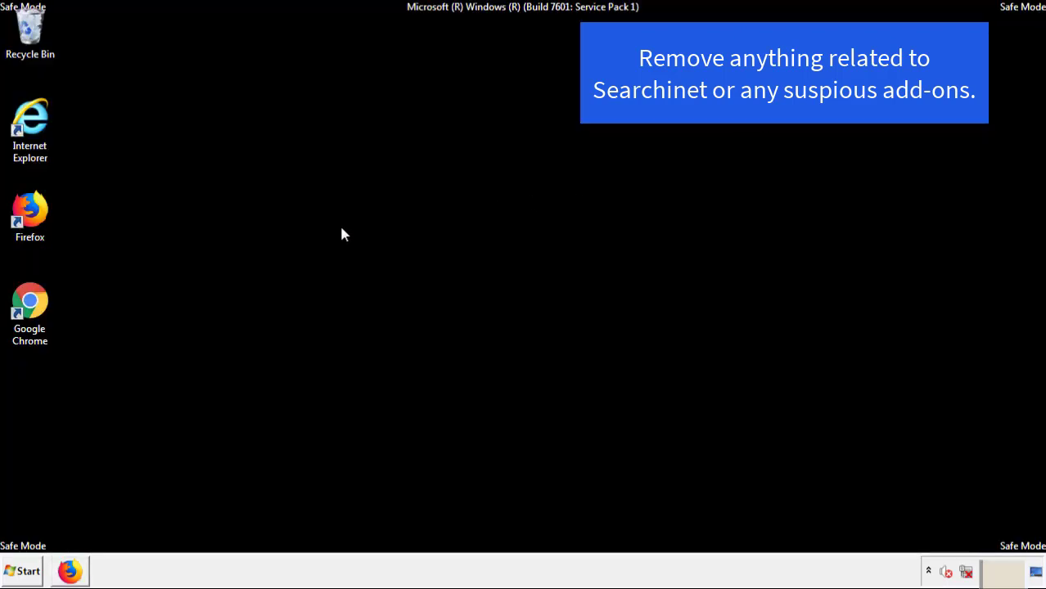
Step: Launch Google Chrome and go to its Extensions page under More tools
{"action": "double_click", "coordinate": [30, 316]}
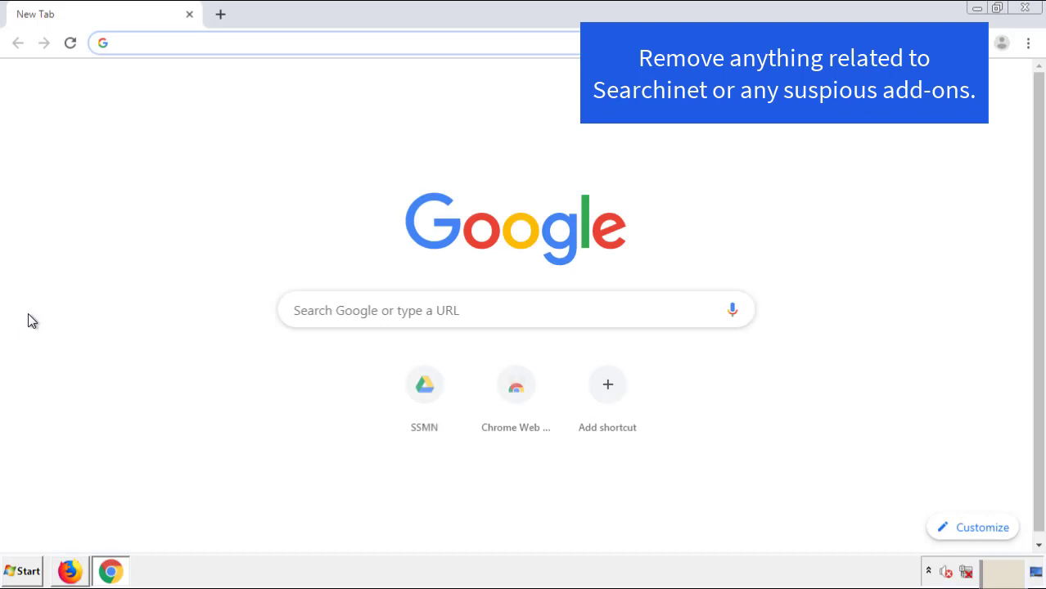
{"action": "left_click", "coordinate": [1028, 43]}
{"action": "mouse_move", "coordinate": [939, 287]}
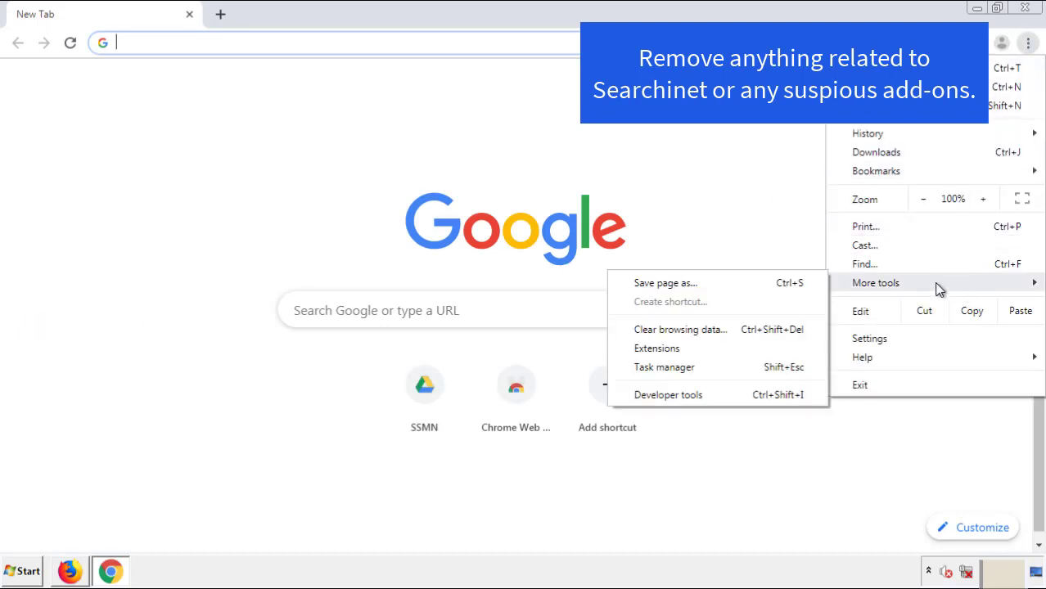
{"action": "left_click", "coordinate": [667, 348]}
{"action": "scroll", "coordinate": [294, 273], "scroll_direction": "down", "scroll_amount": 10}
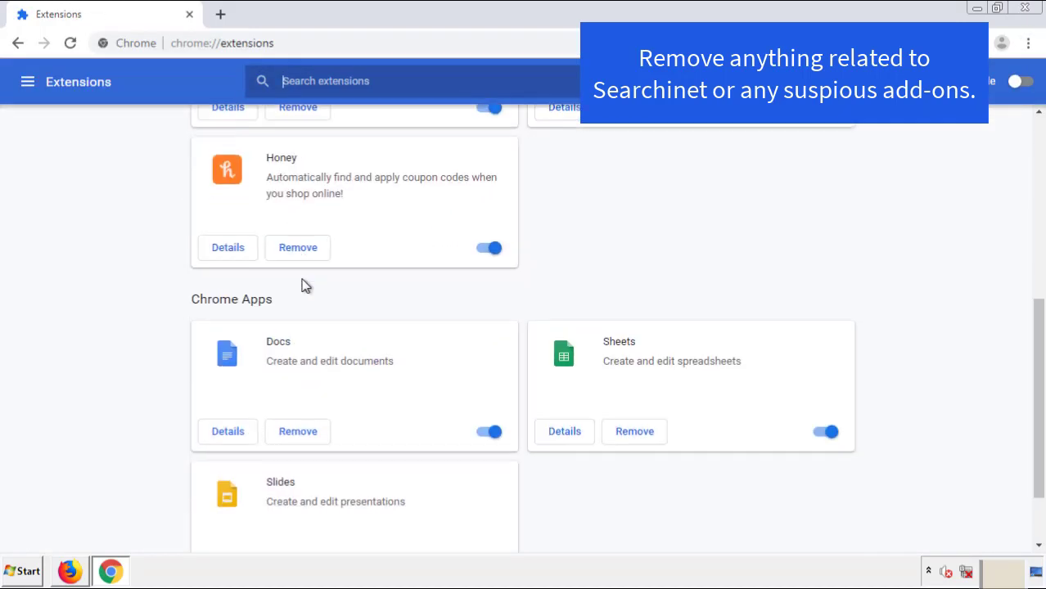
{"action": "scroll", "coordinate": [397, 299], "scroll_direction": "up", "scroll_amount": 10}
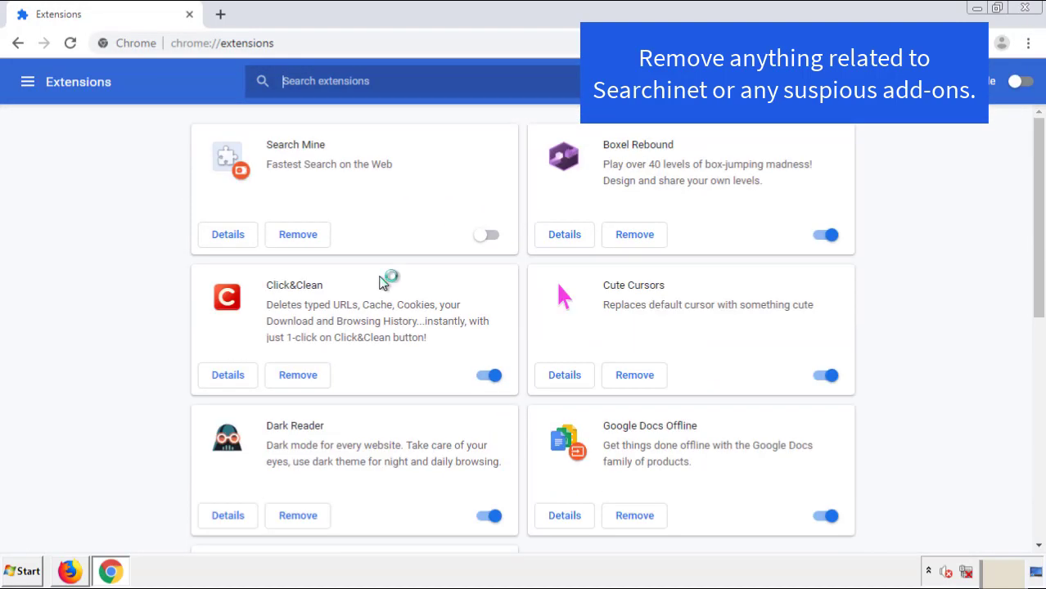
Step: Remove the Search Mine extension, close Chrome, and bring up the Start menu
{"action": "left_click", "coordinate": [295, 237]}
{"action": "left_click", "coordinate": [586, 145]}
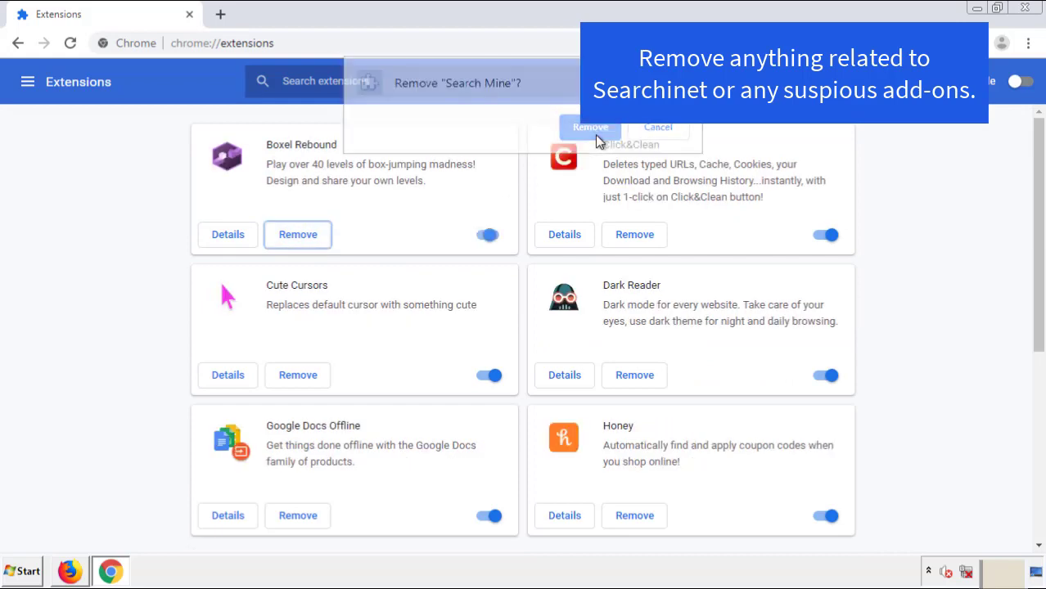
{"action": "left_click", "coordinate": [1034, 13]}
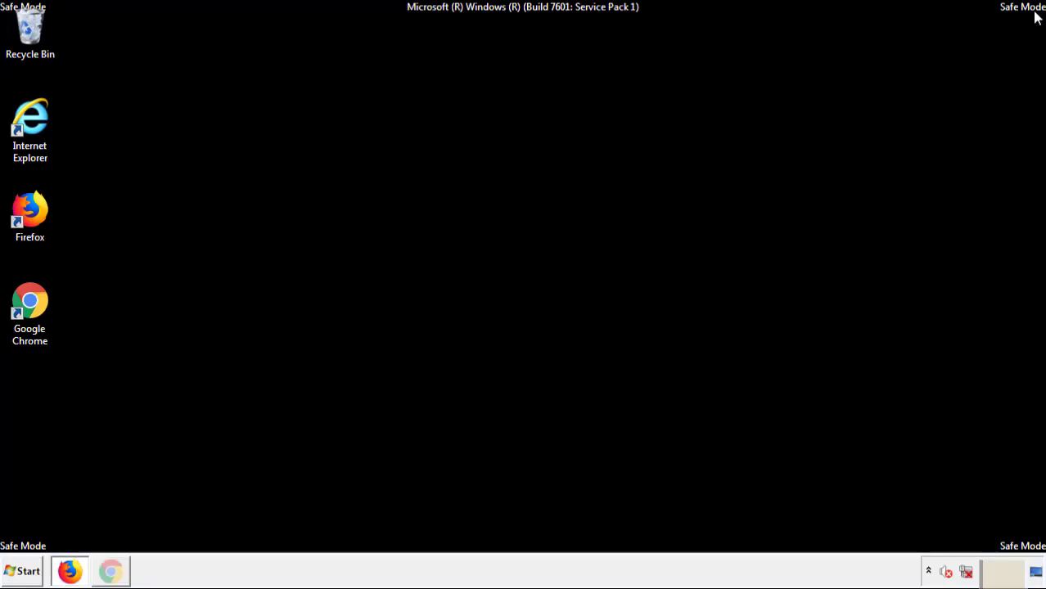
{"action": "left_click", "coordinate": [27, 573]}
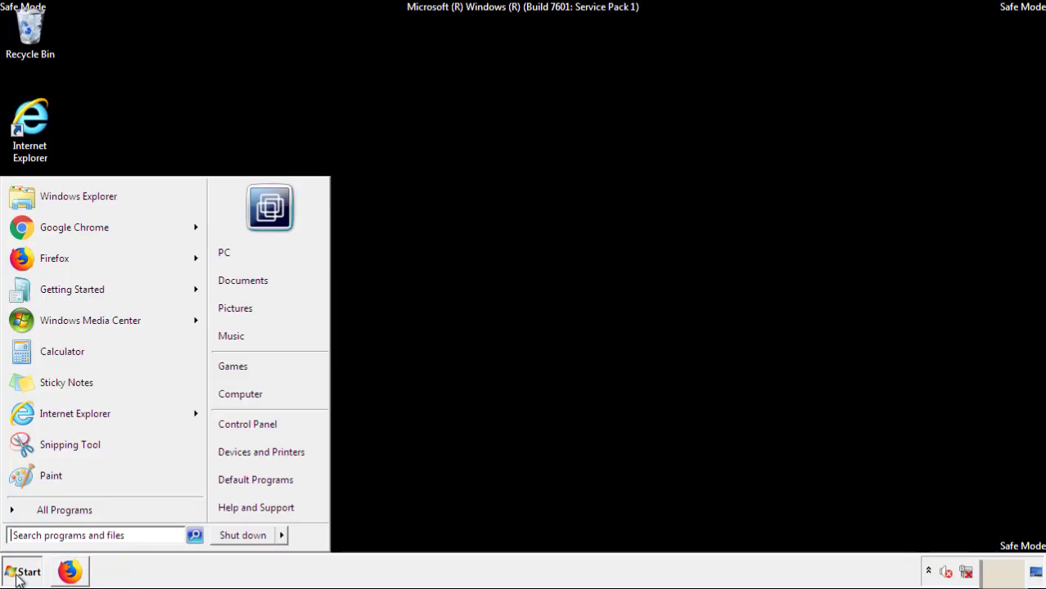